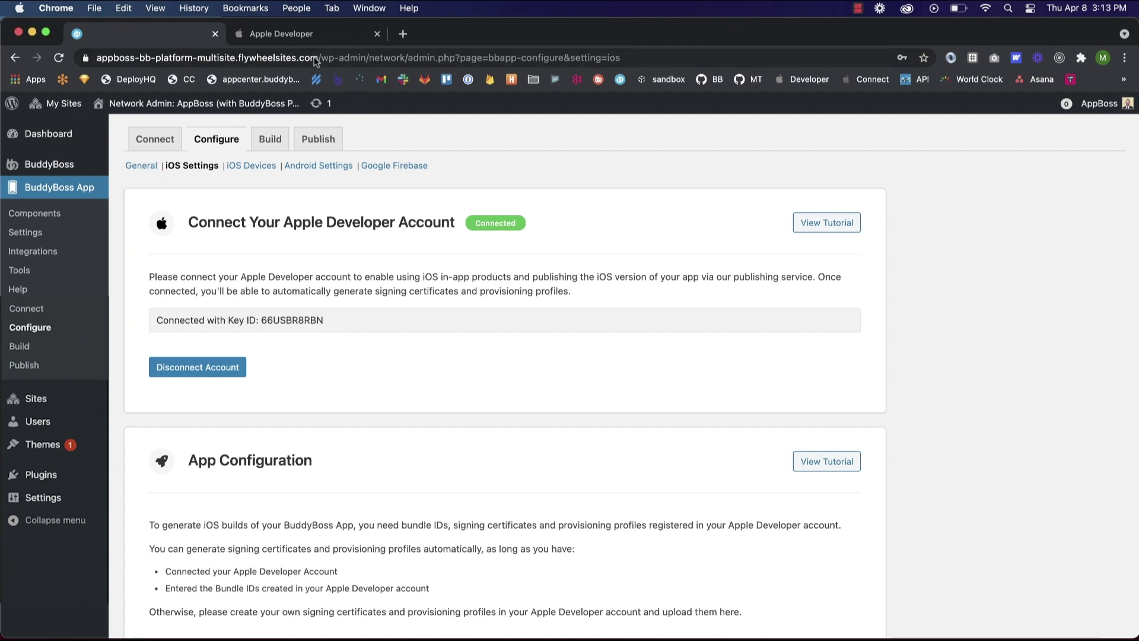
- In the Apple Developer portal's Identifiers list, start registering a new identifier of kind App IDs
left_click(310, 35)
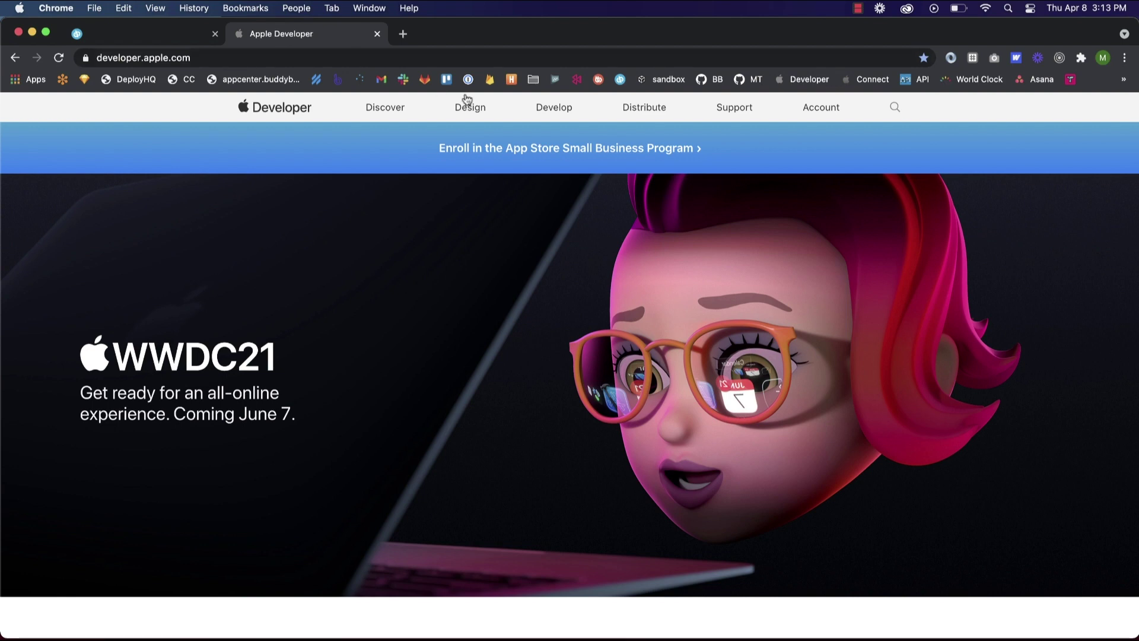
left_click(816, 115)
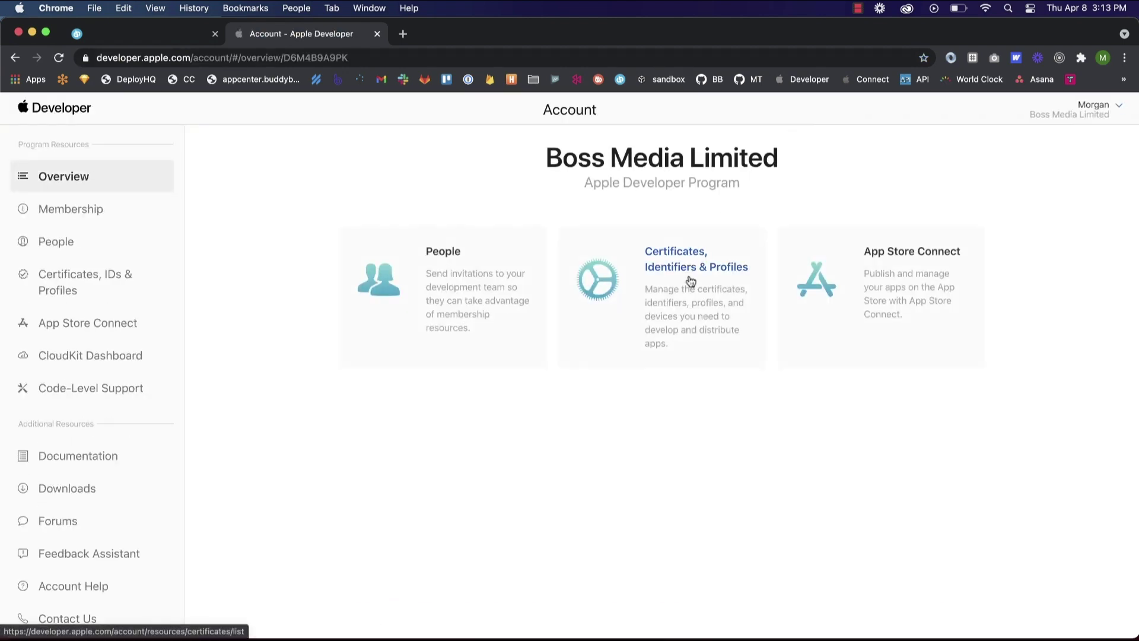
left_click(690, 280)
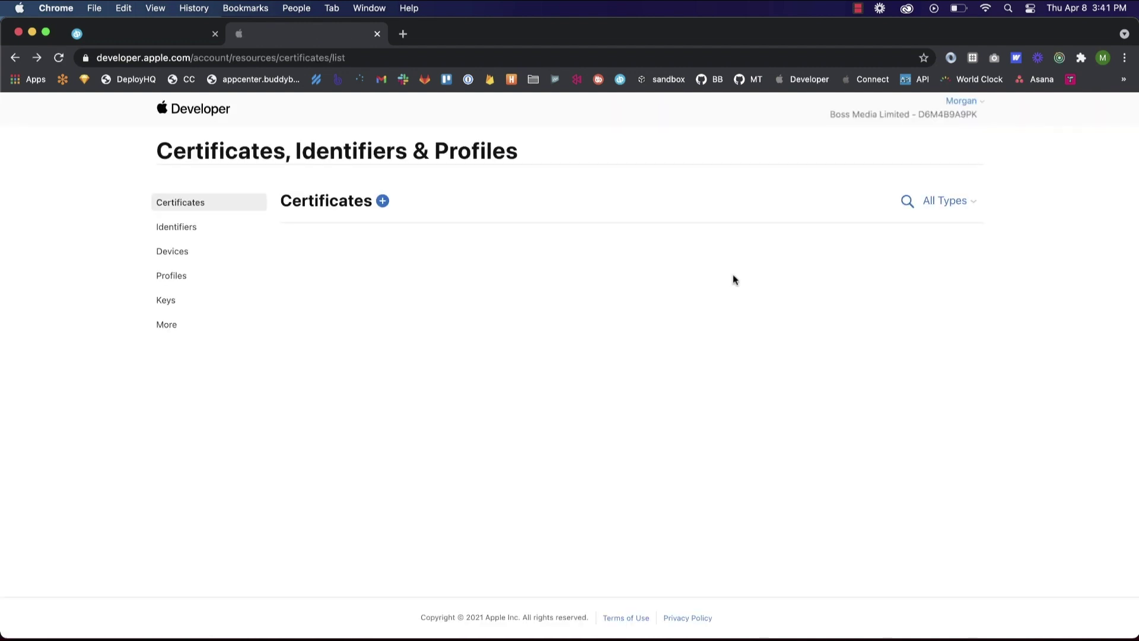
left_click(196, 232)
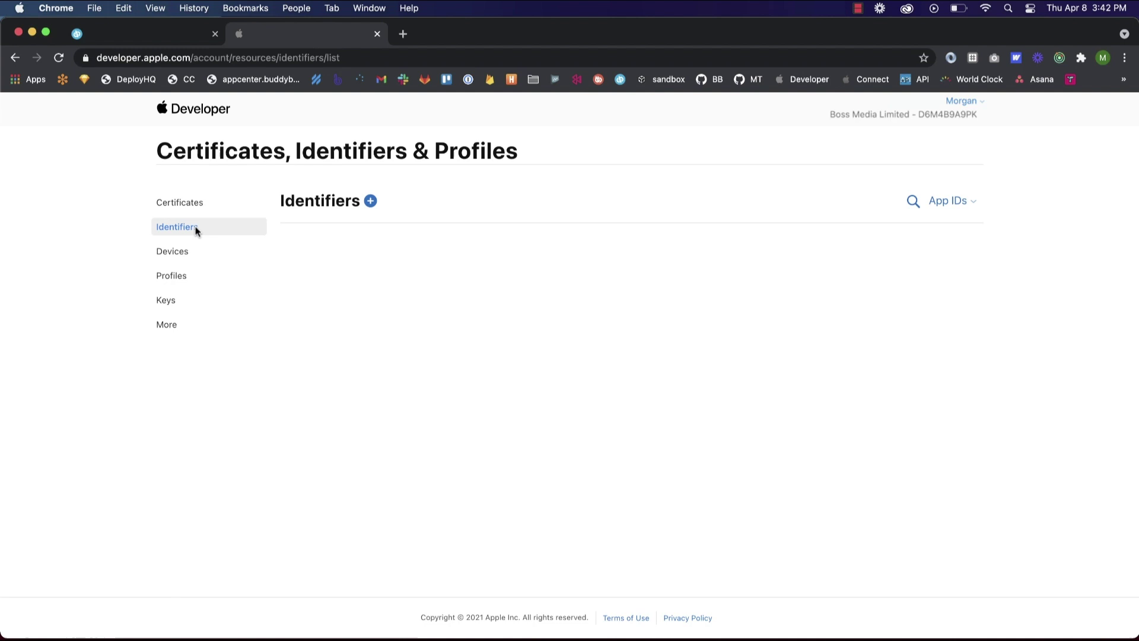
left_click(371, 200)
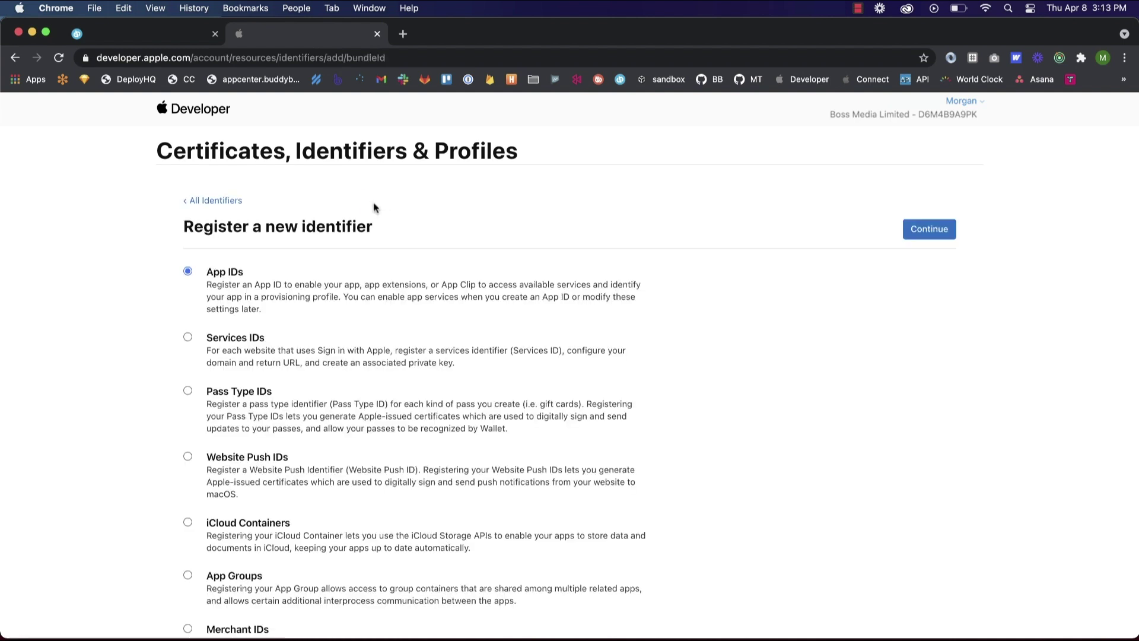
left_click(924, 237)
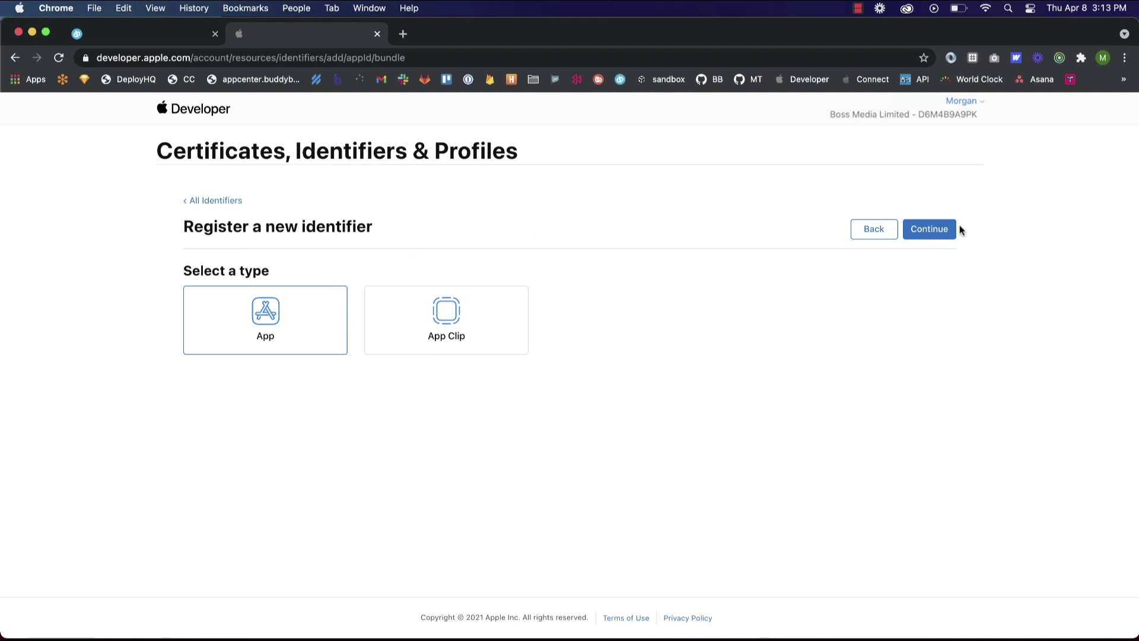
- Choose the App type and enter description 'Live Bundle Id' with bundle ID com.fruits.oranges
left_click(931, 232)
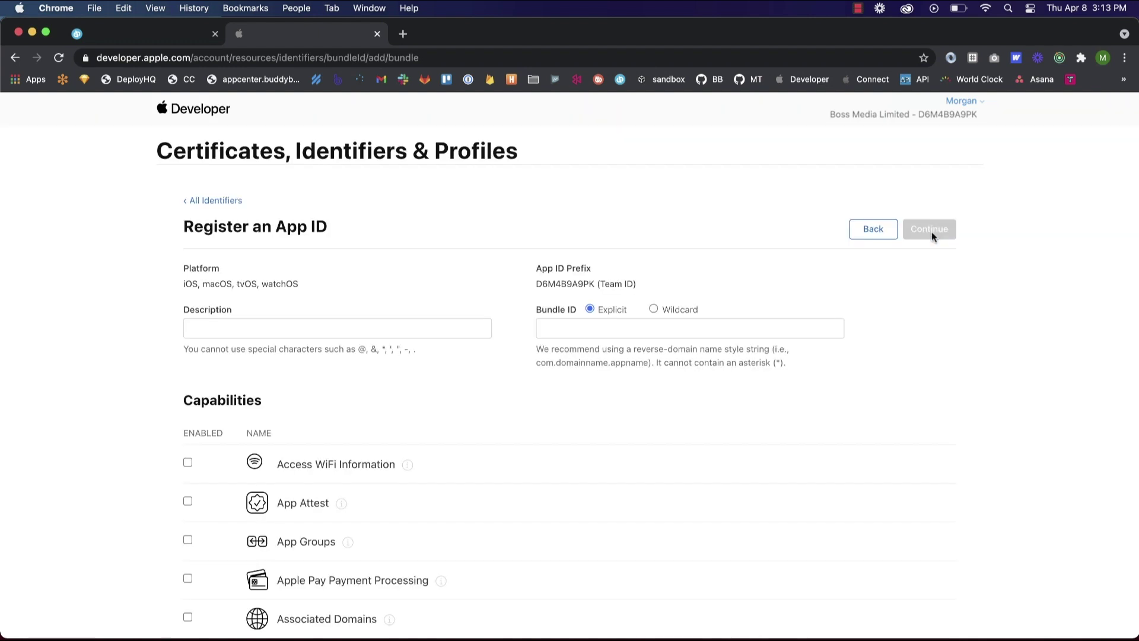
left_click(330, 327)
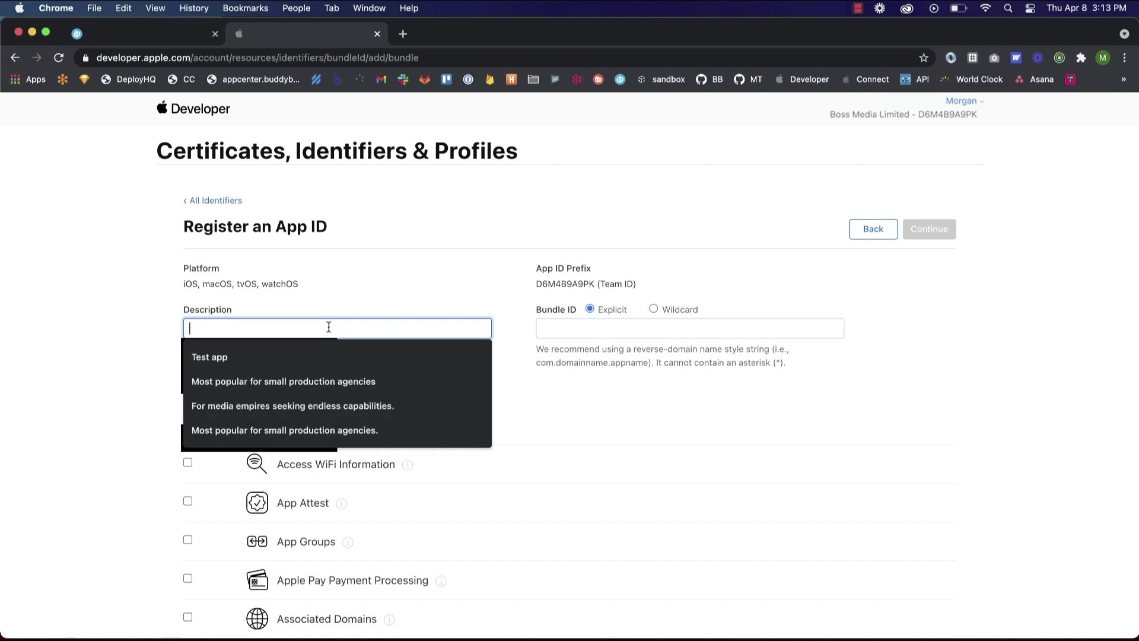
type("L")
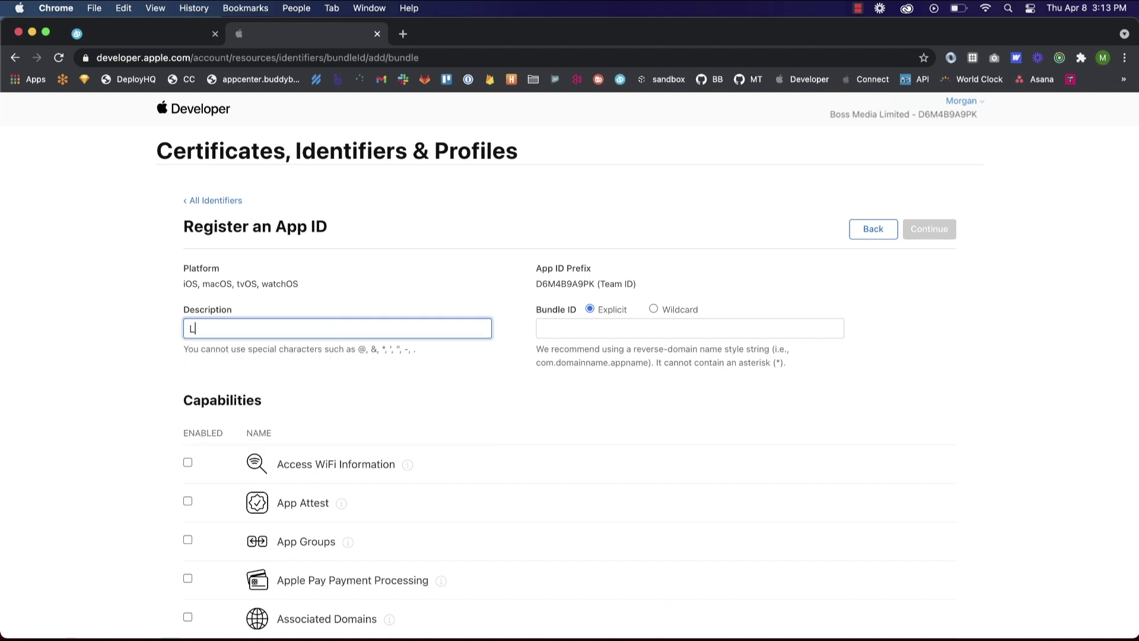
type("ive Bundle Id")
left_click(610, 329)
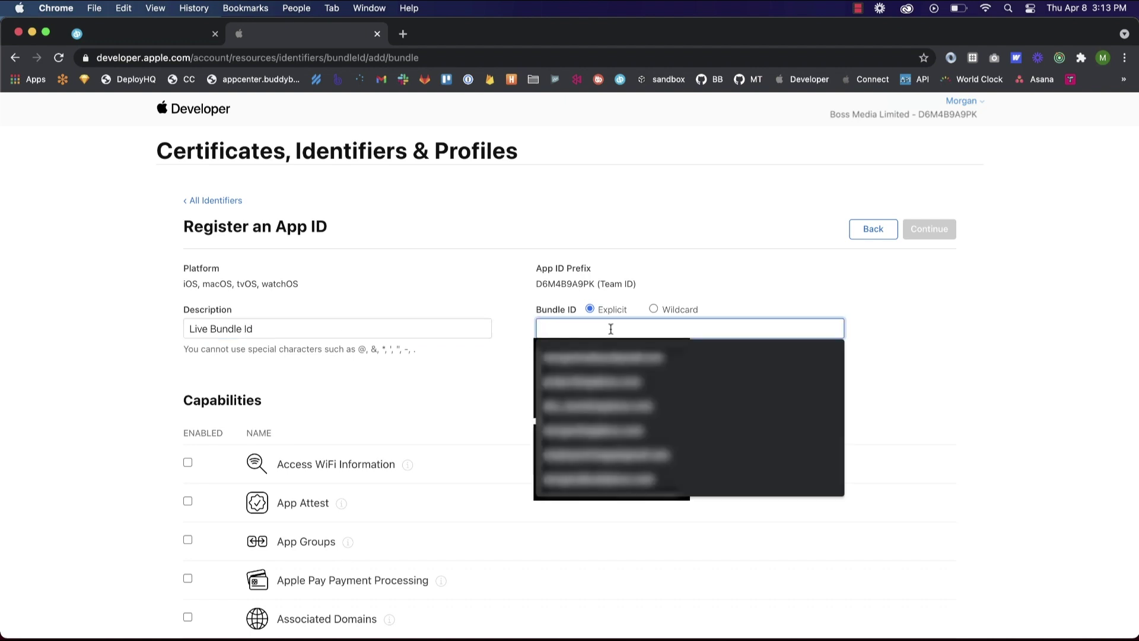
type("com")
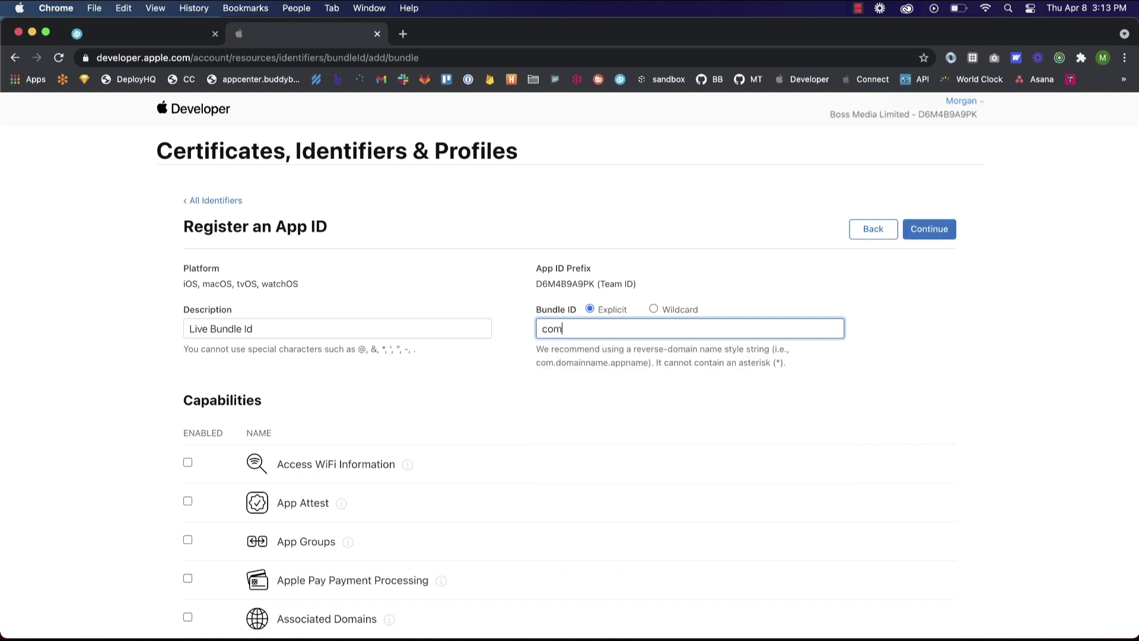
type(".fruits.oranges")
- Enable Push Notifications and Sign In with Apple, then register the Live Bundle Id App ID
scroll(569, 365, "down", 10)
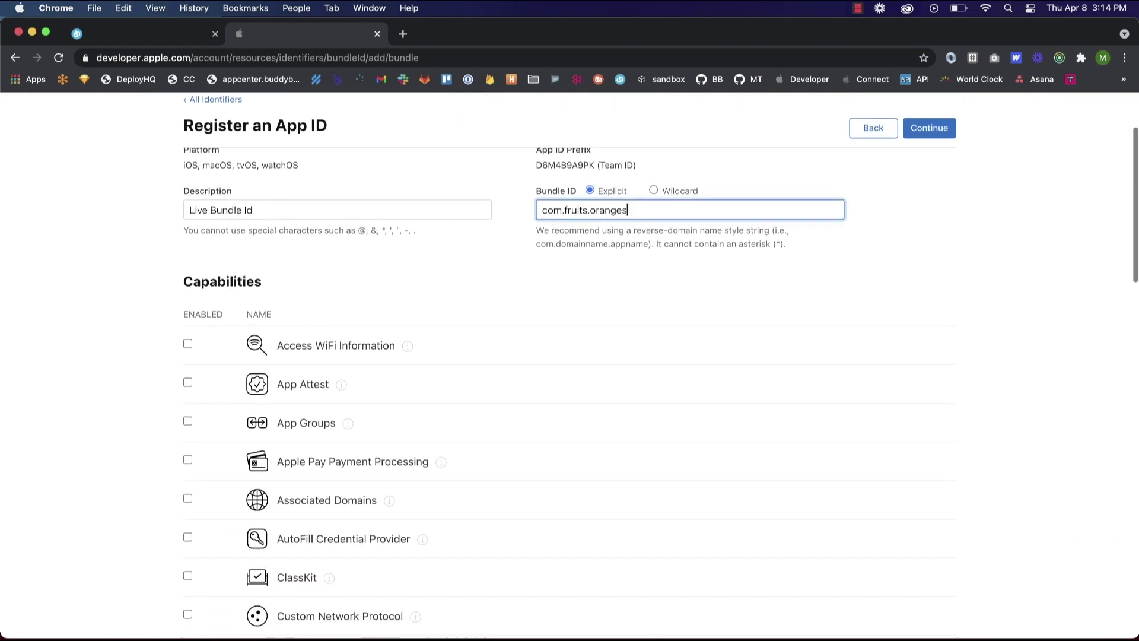
scroll(570, 391, "down", 12)
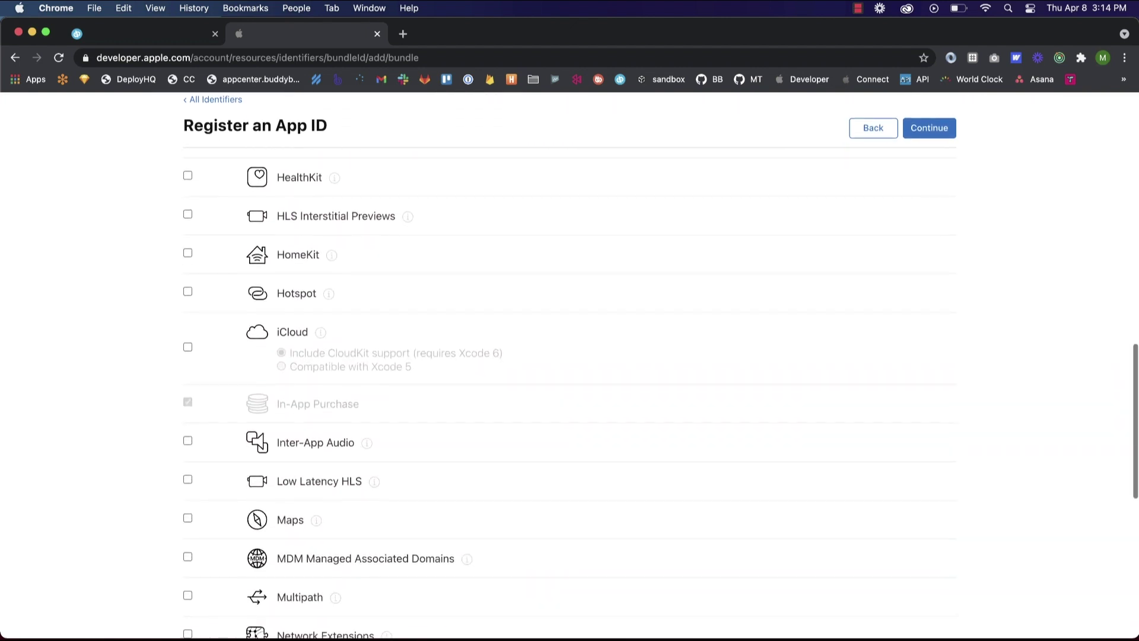
scroll(590, 338, "down", 3)
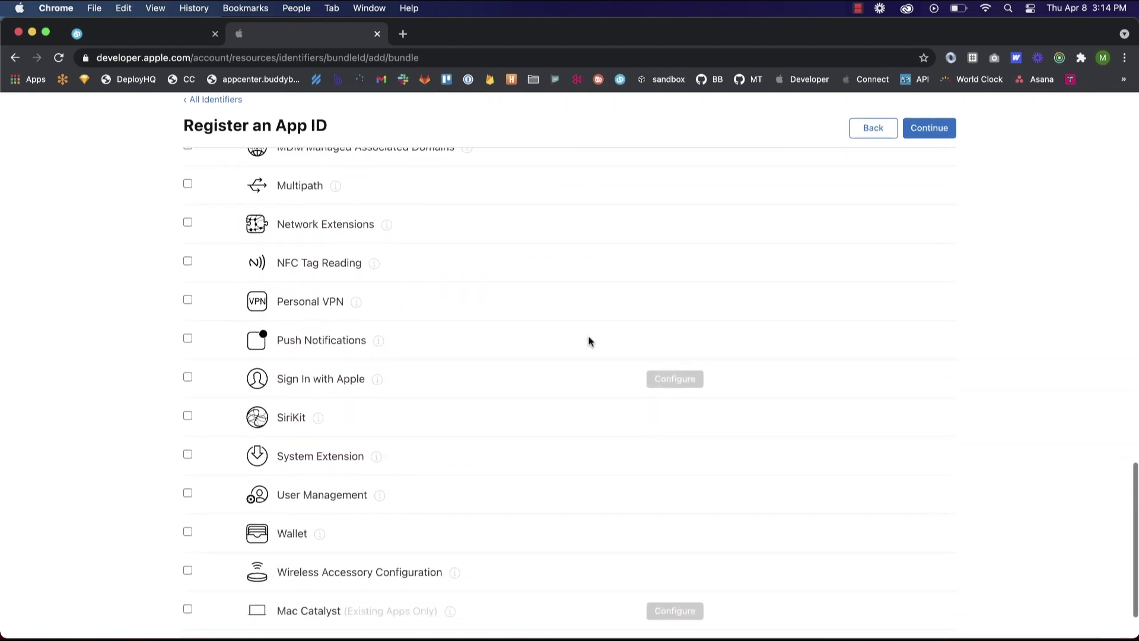
left_click(188, 338)
left_click(188, 377)
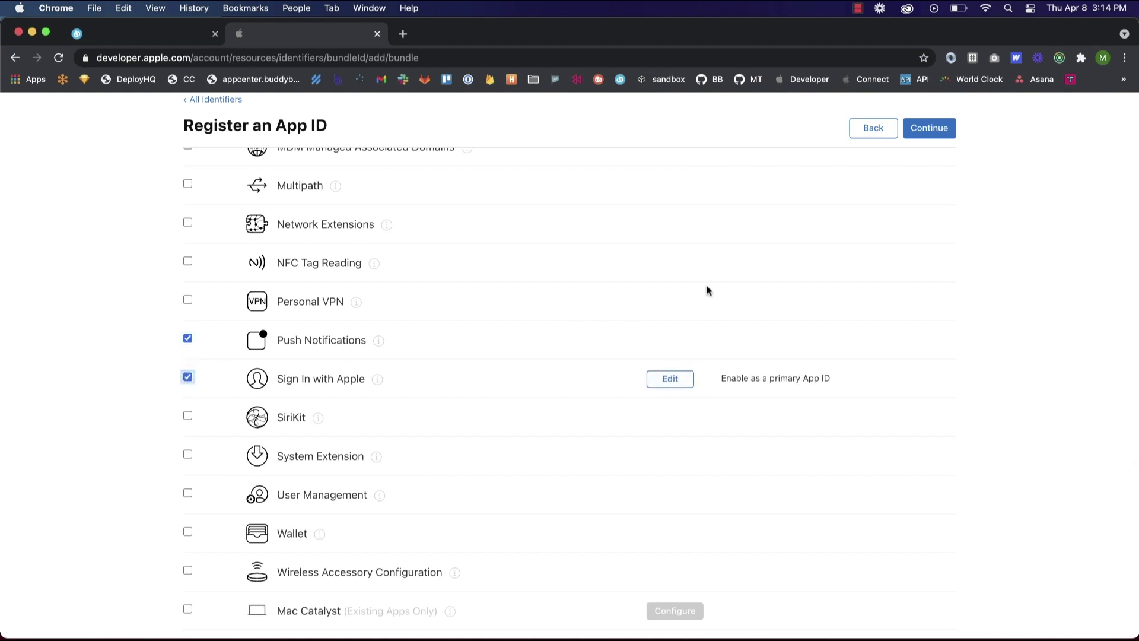
left_click(938, 131)
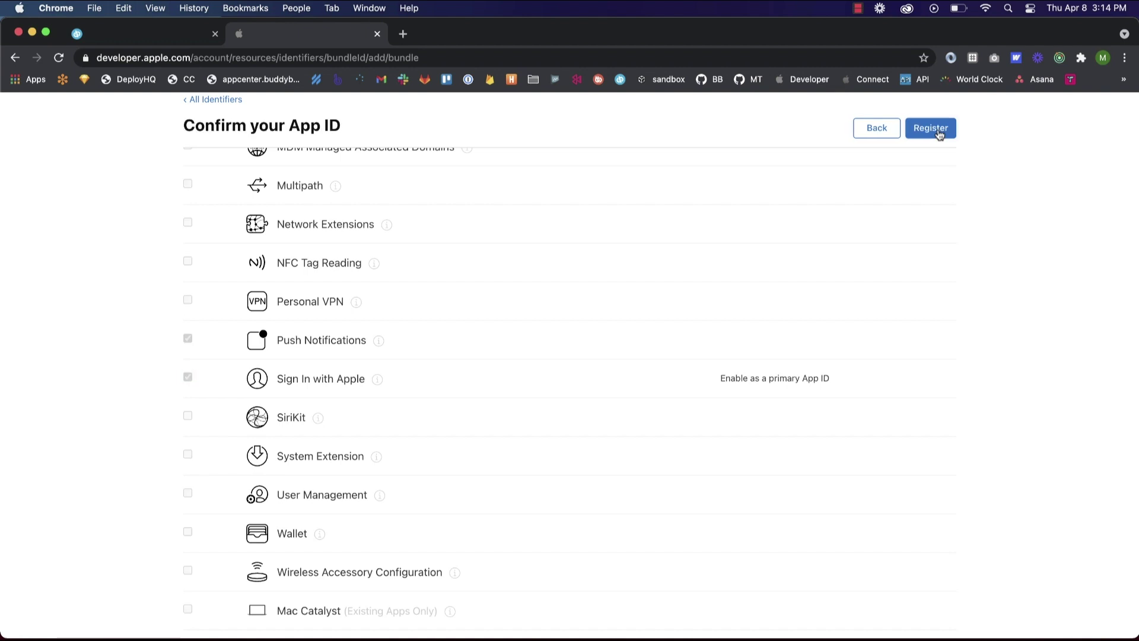
left_click(932, 128)
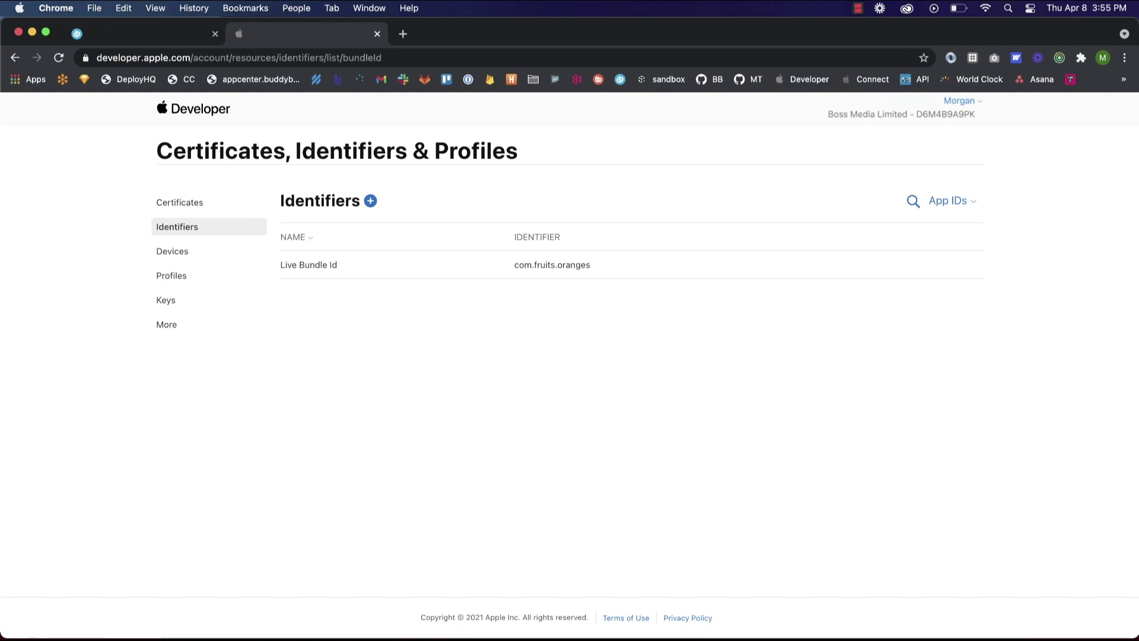
- Start a second App ID described 'Test Bundle ID' with bundle ID com.fruits.oranges.test
left_click(370, 201)
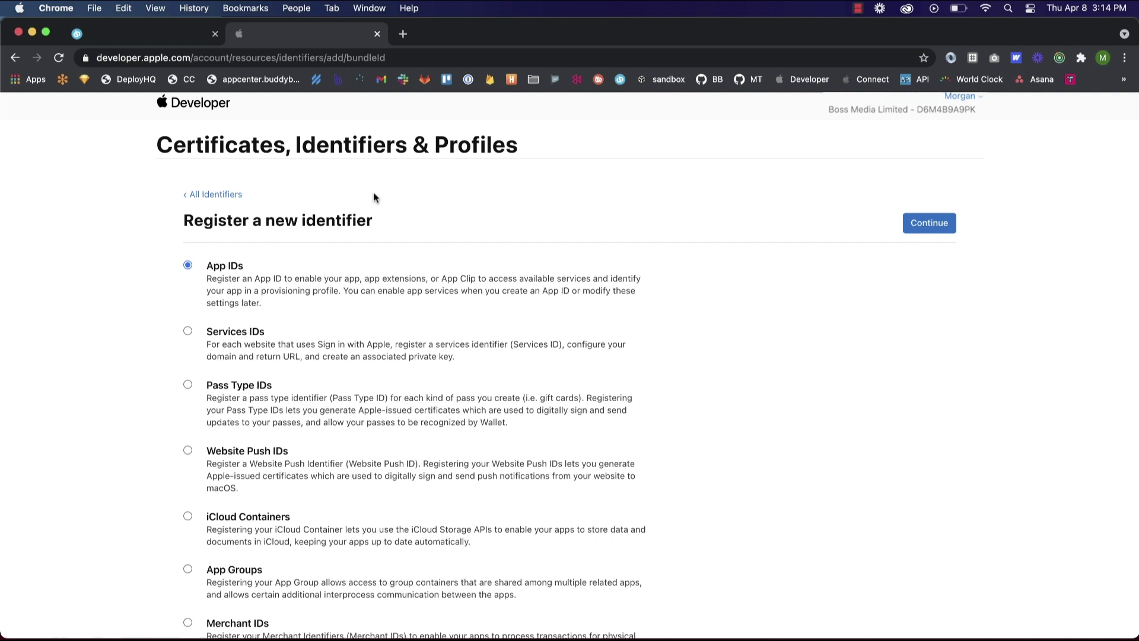
left_click(928, 224)
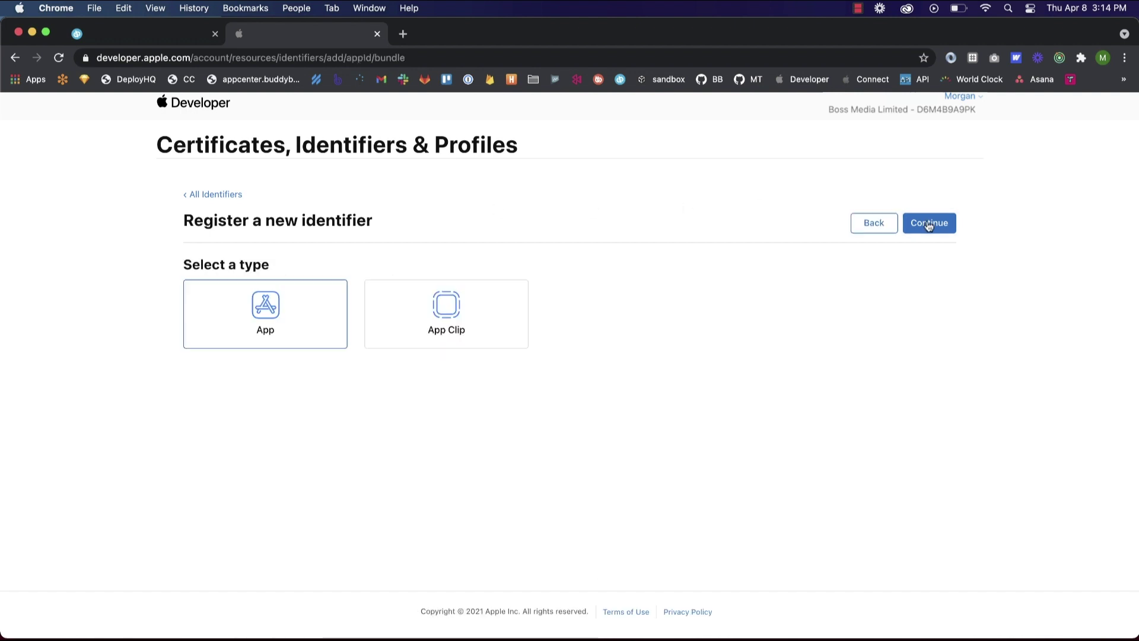
left_click(929, 224)
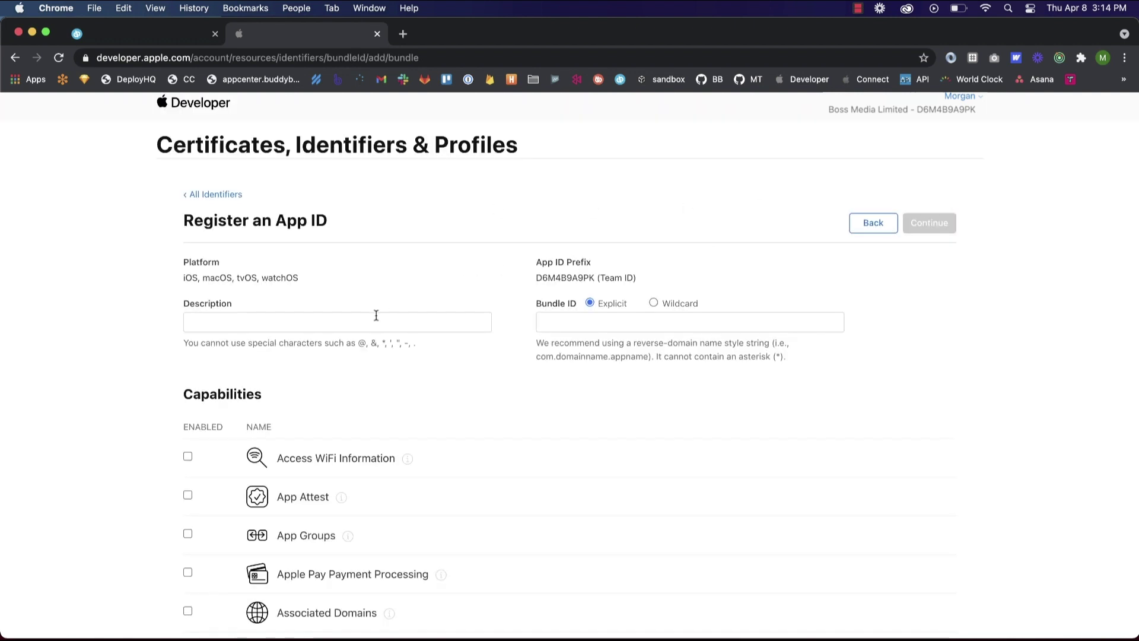
left_click(376, 315)
type("Test Bun")
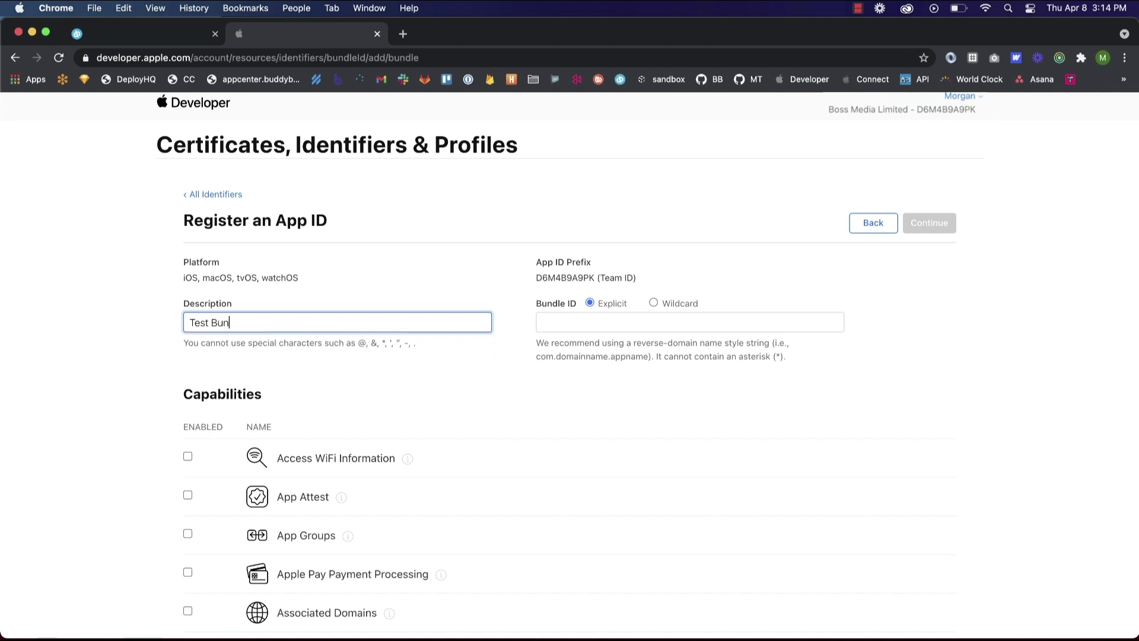
type("dle ID")
left_click(647, 321)
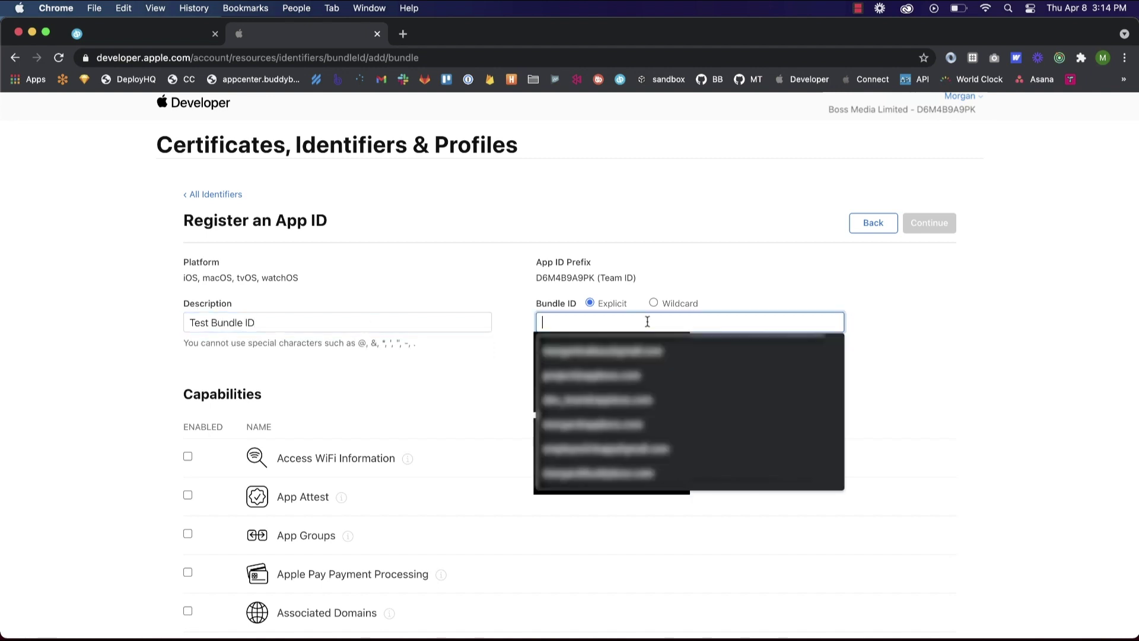
type("com.fruit")
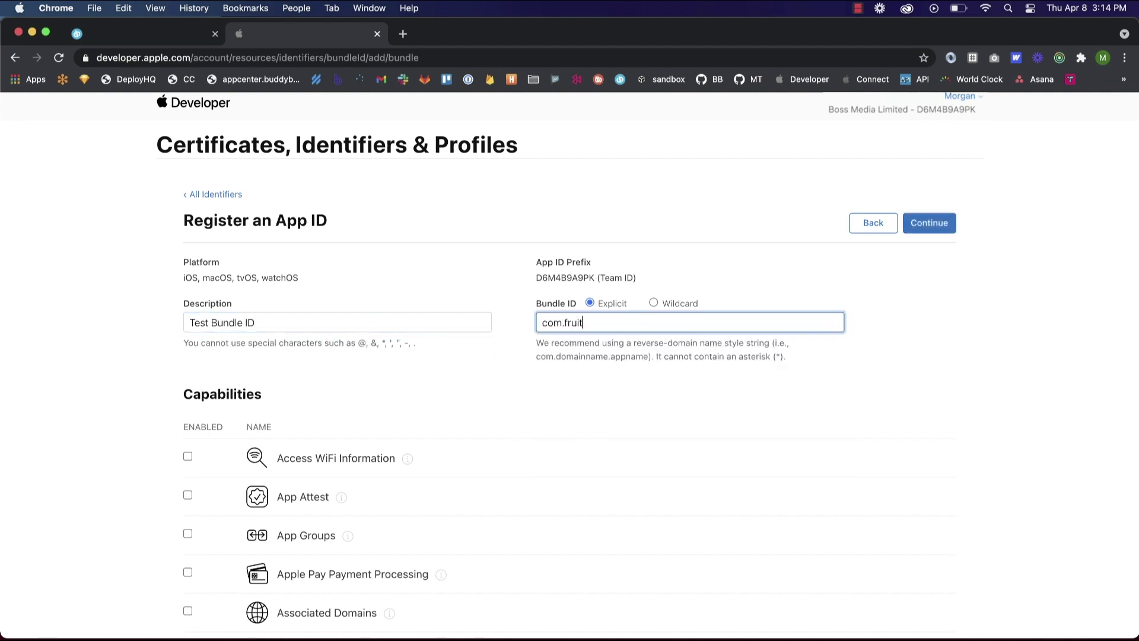
type("s.oranges.test")
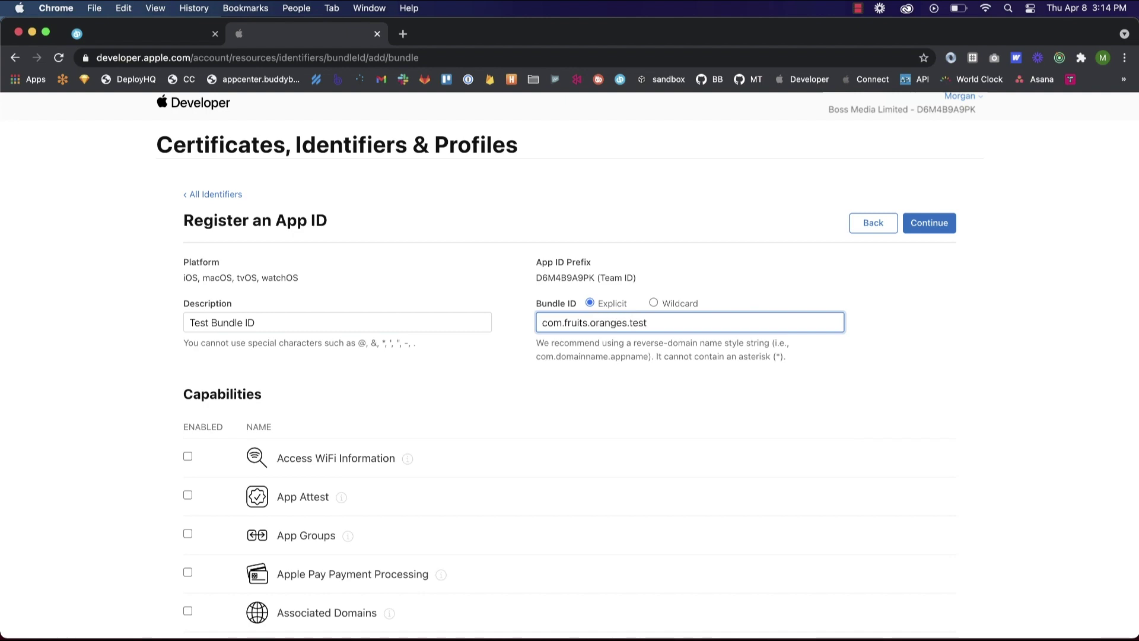
- Enable Push Notifications and Sign In with Apple on the test App ID and register it
scroll(444, 407, "down", 15)
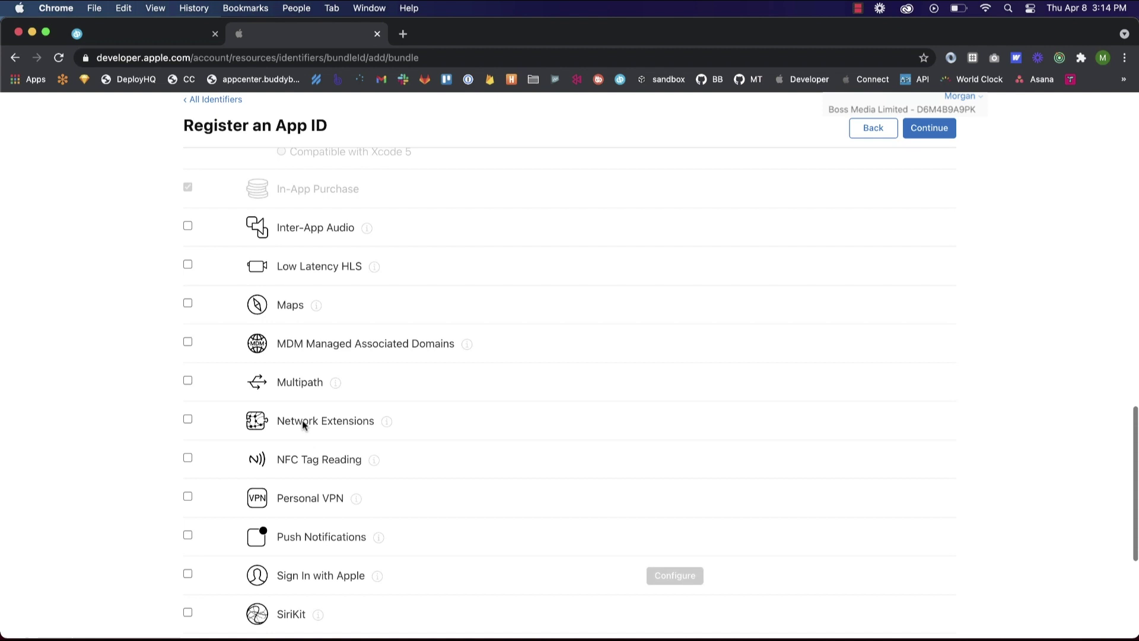
scroll(301, 421, "down", 3)
left_click(187, 463)
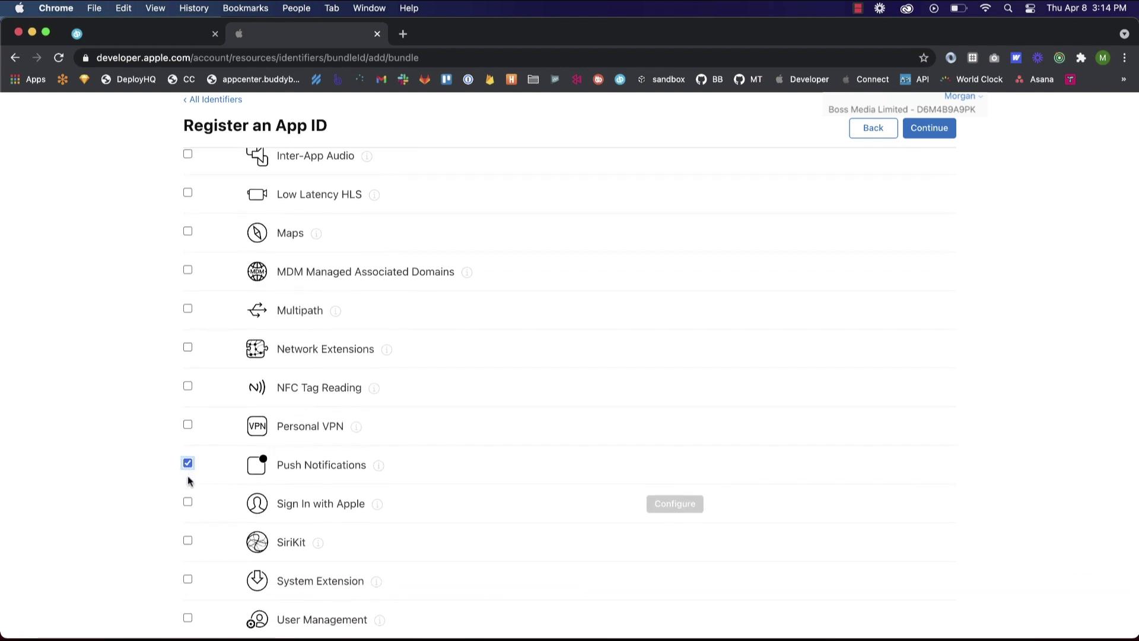
left_click(187, 501)
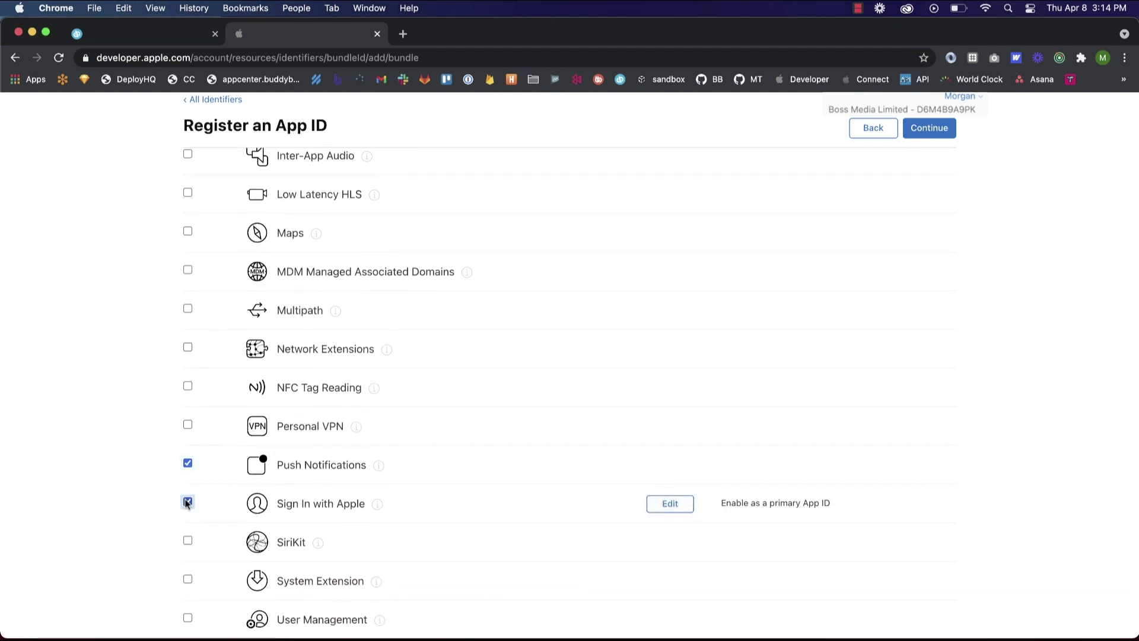
left_click(920, 130)
left_click(920, 130)
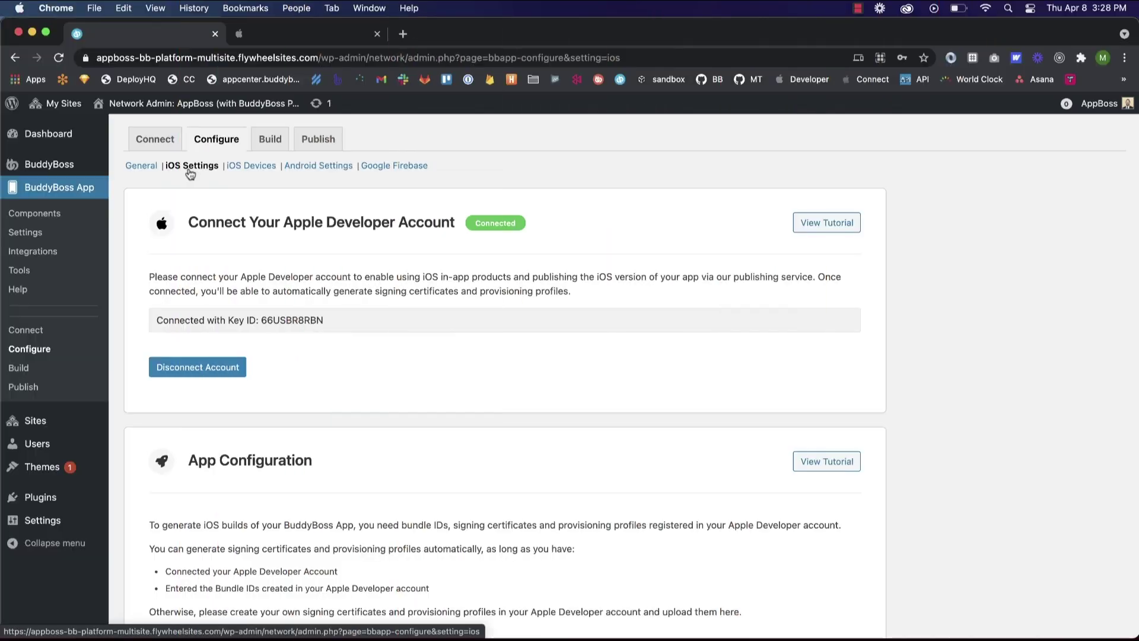
- Select com.fruits.oranges as the release and com.fruits.oranges.test as the test bundle ID, then save
scroll(189, 173, "down", 5)
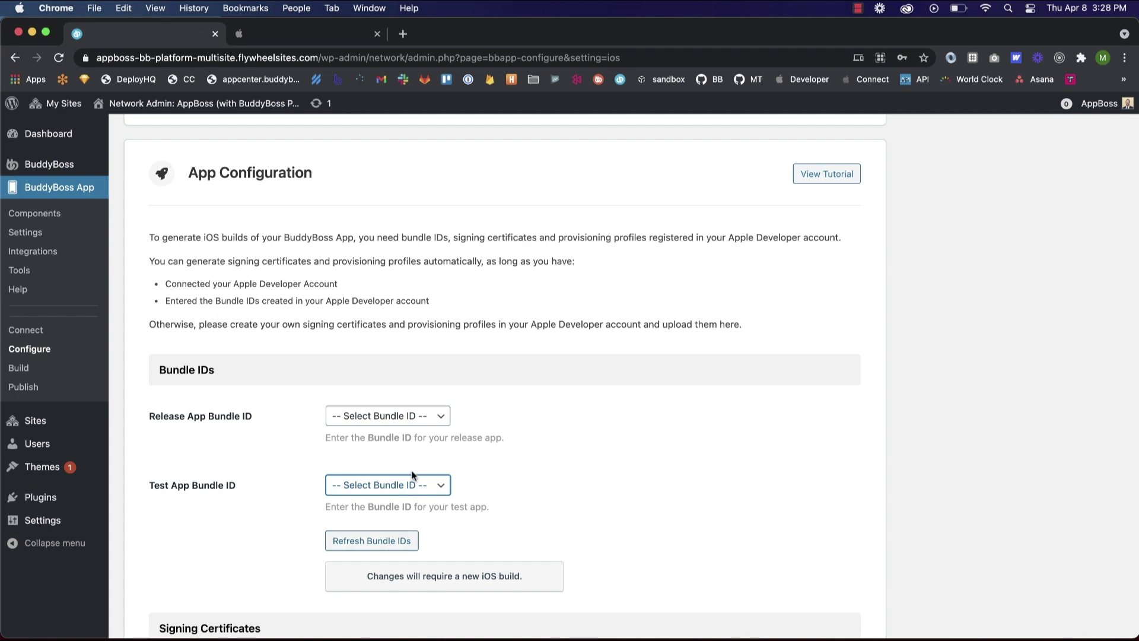
left_click(408, 419)
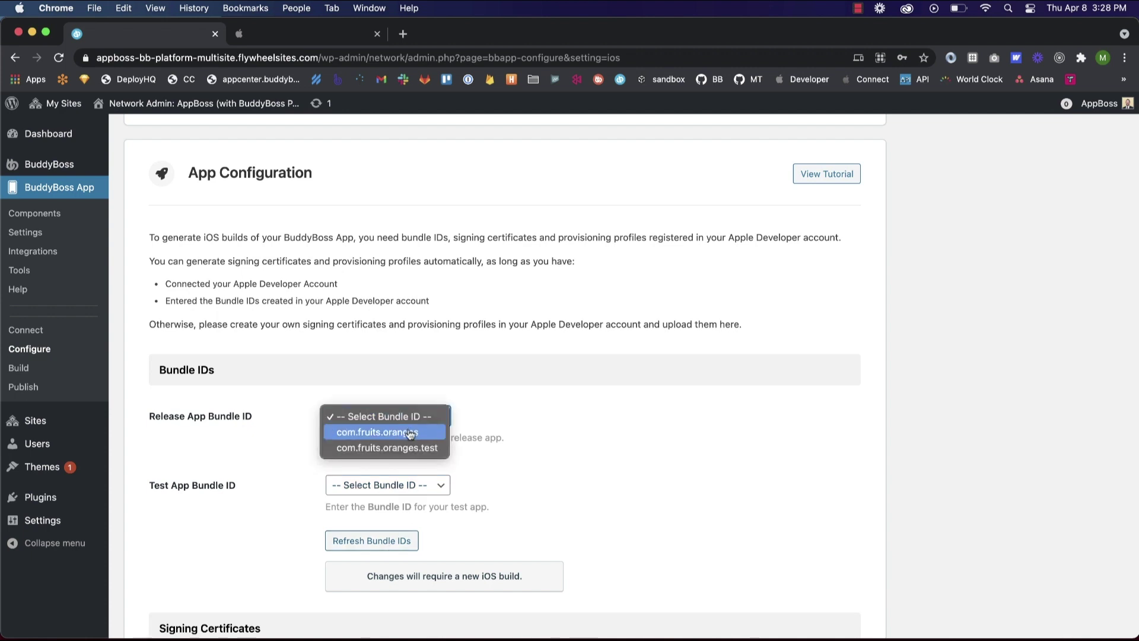
left_click(407, 432)
left_click(399, 481)
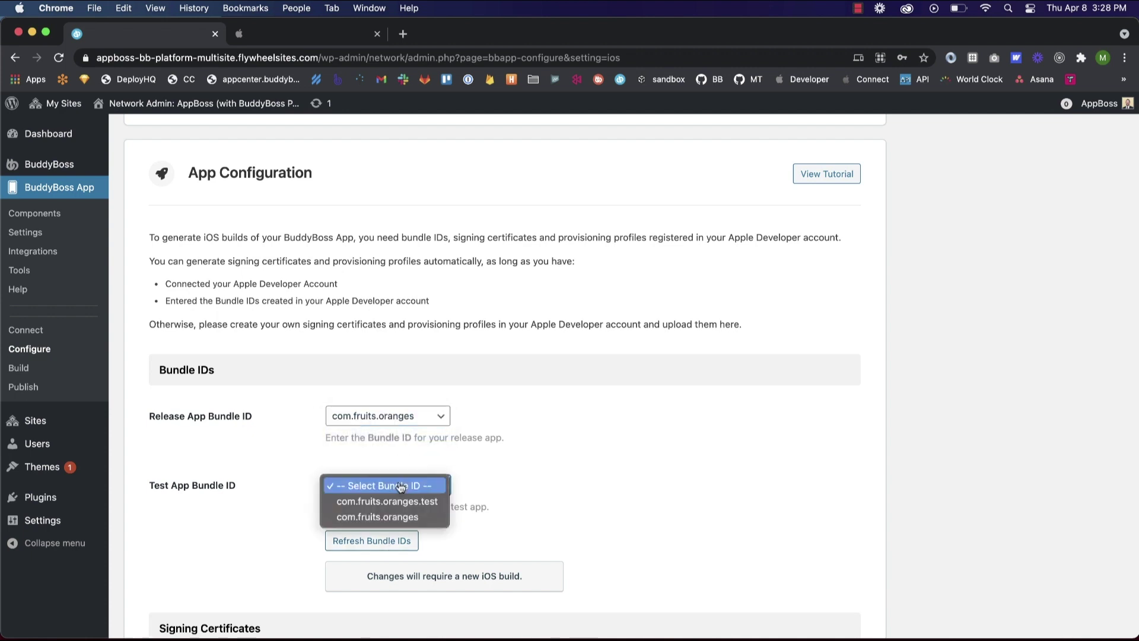
left_click(402, 502)
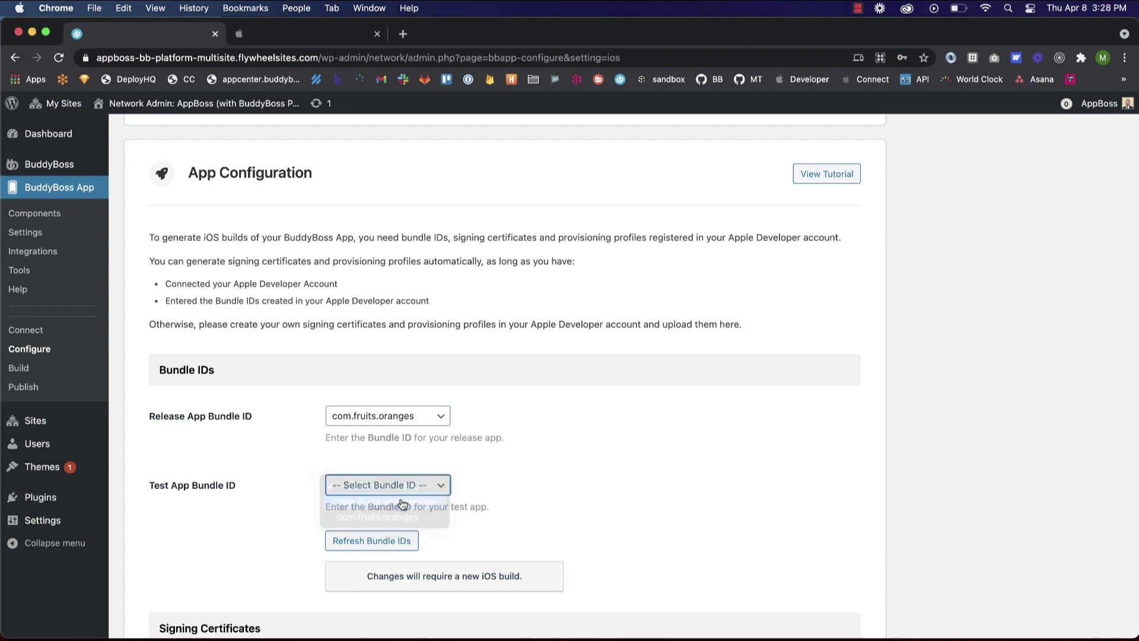
scroll(401, 503, "down", 15)
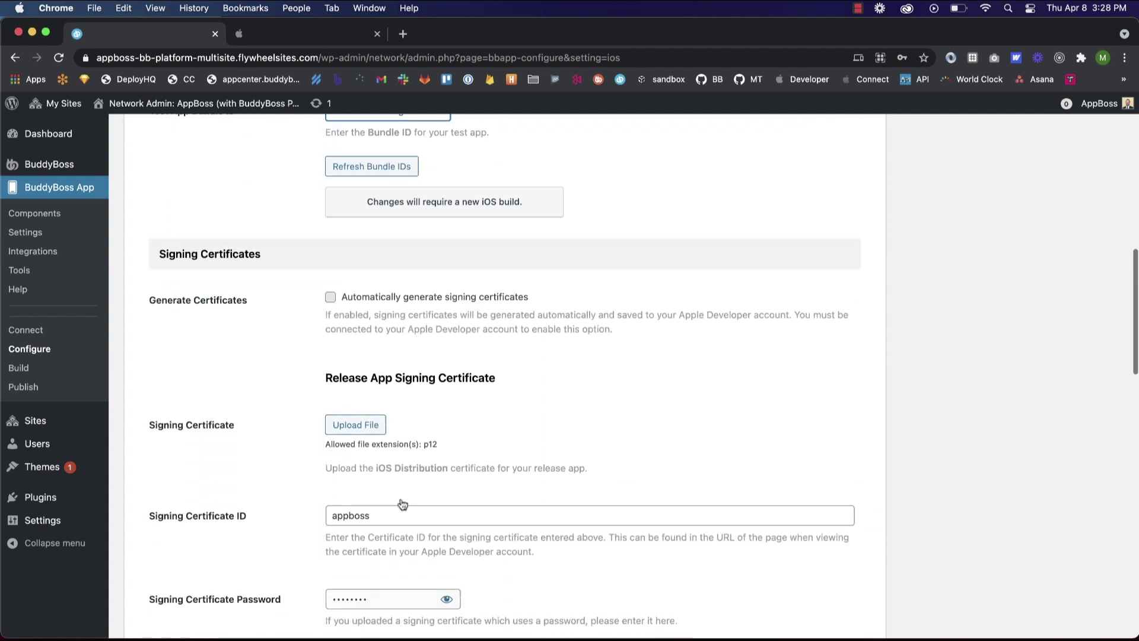
scroll(400, 503, "down", 7)
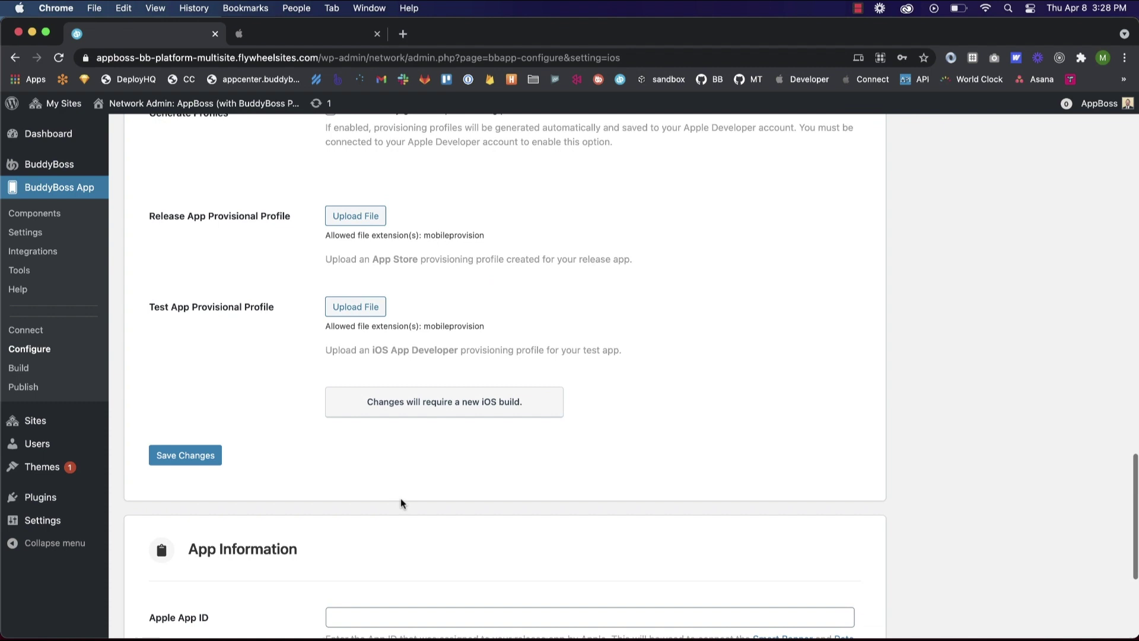
left_click(186, 455)
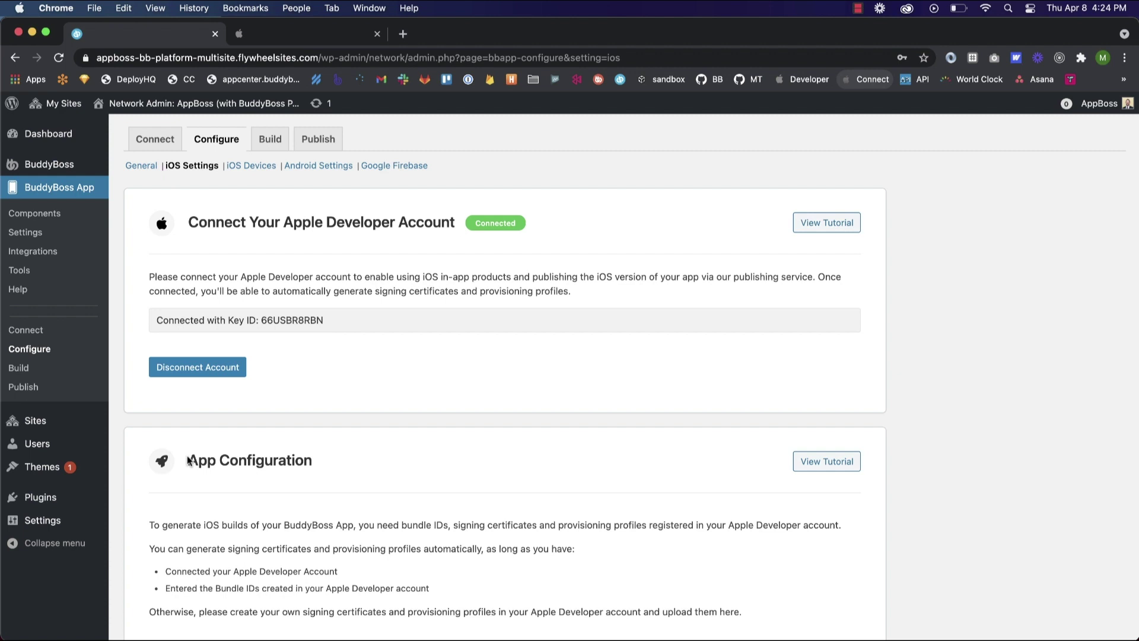
- Save the settings so release and test .p12 signing certificates are generated automatically
scroll(188, 460, "down", 10)
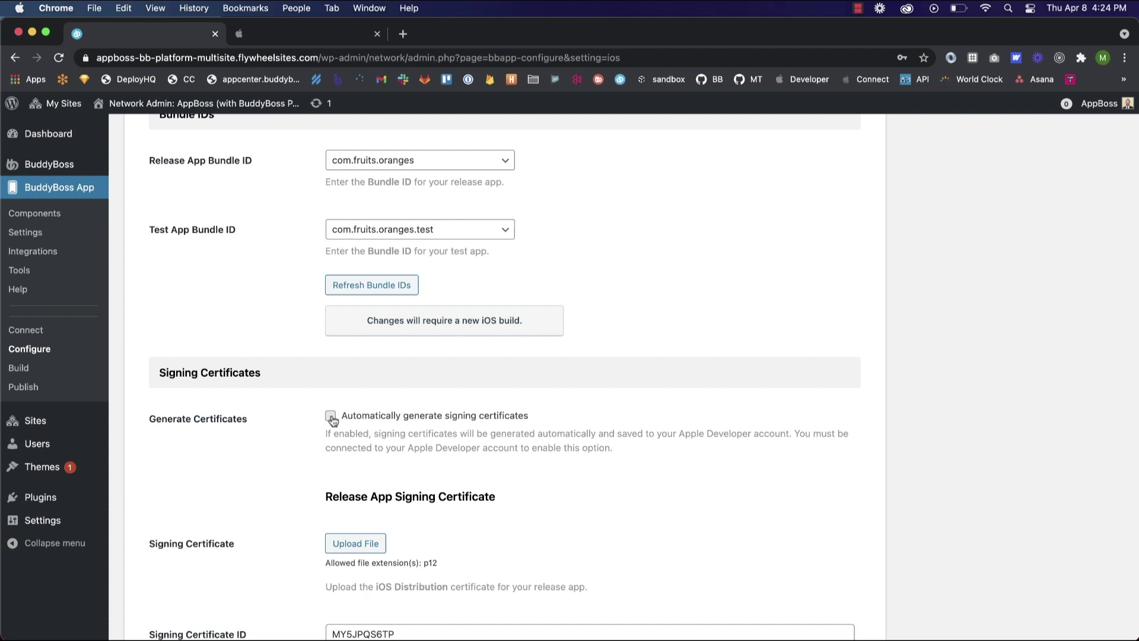
scroll(332, 419, "down", 15)
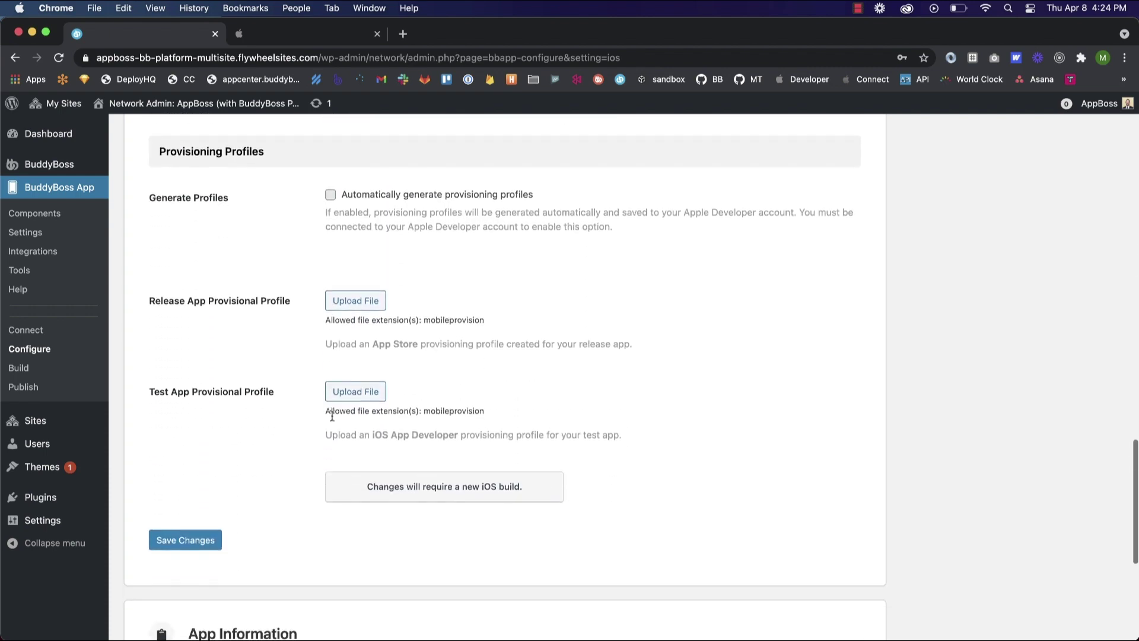
left_click(204, 376)
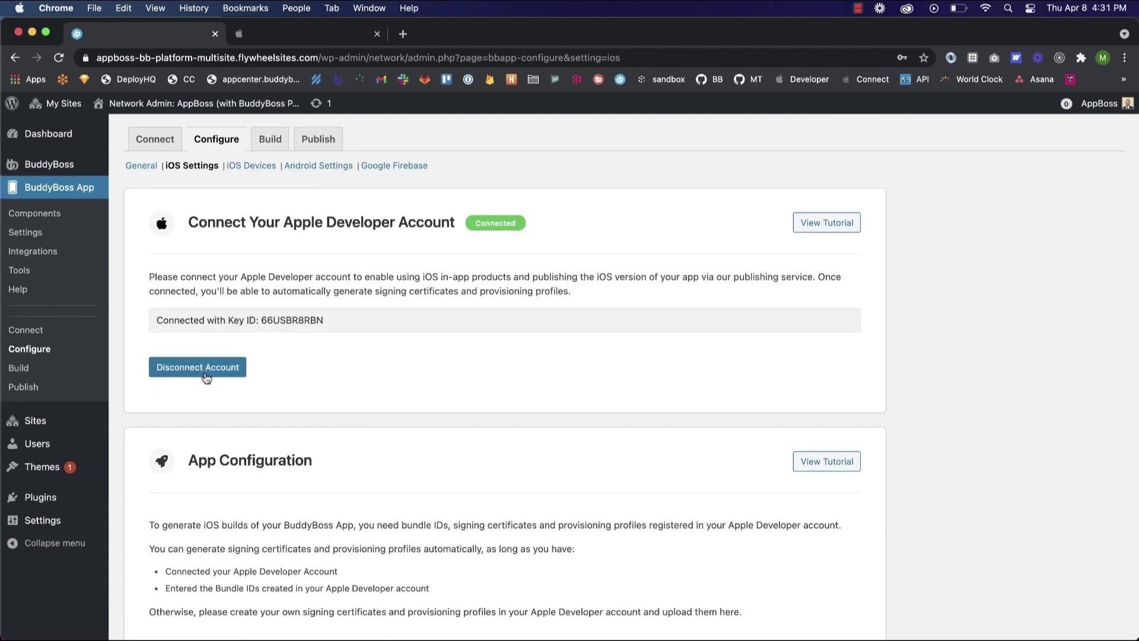
scroll(206, 377, "down", 15)
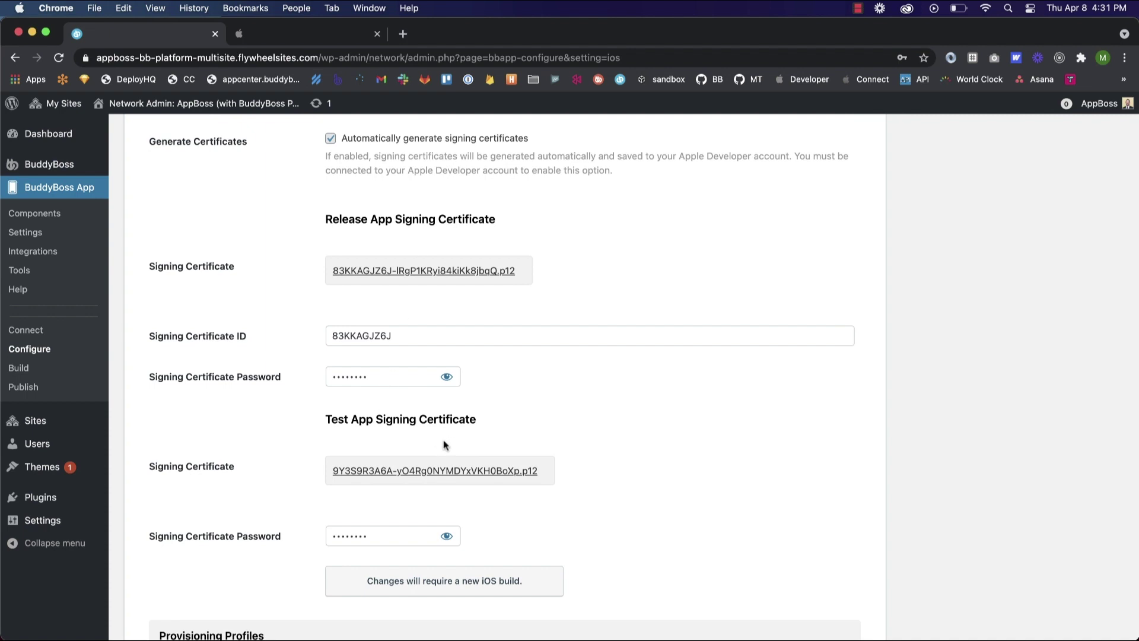
- Enable automatic provisioning profile generation and save, creating release and test .mobileprovision profiles
scroll(445, 445, "down", 10)
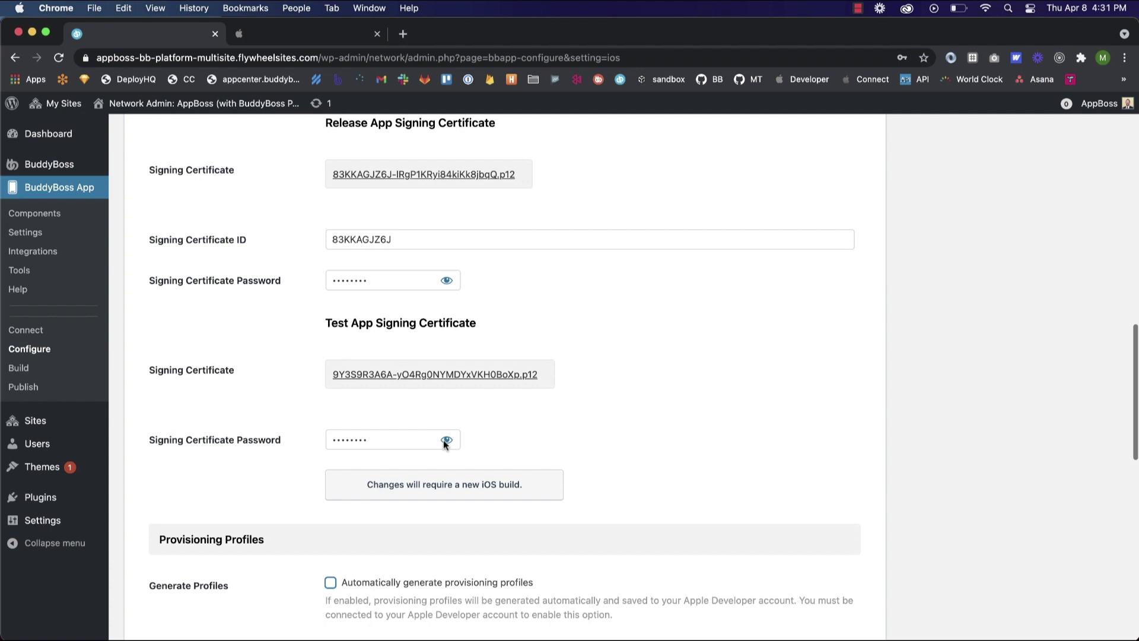
scroll(444, 440, "down", 2)
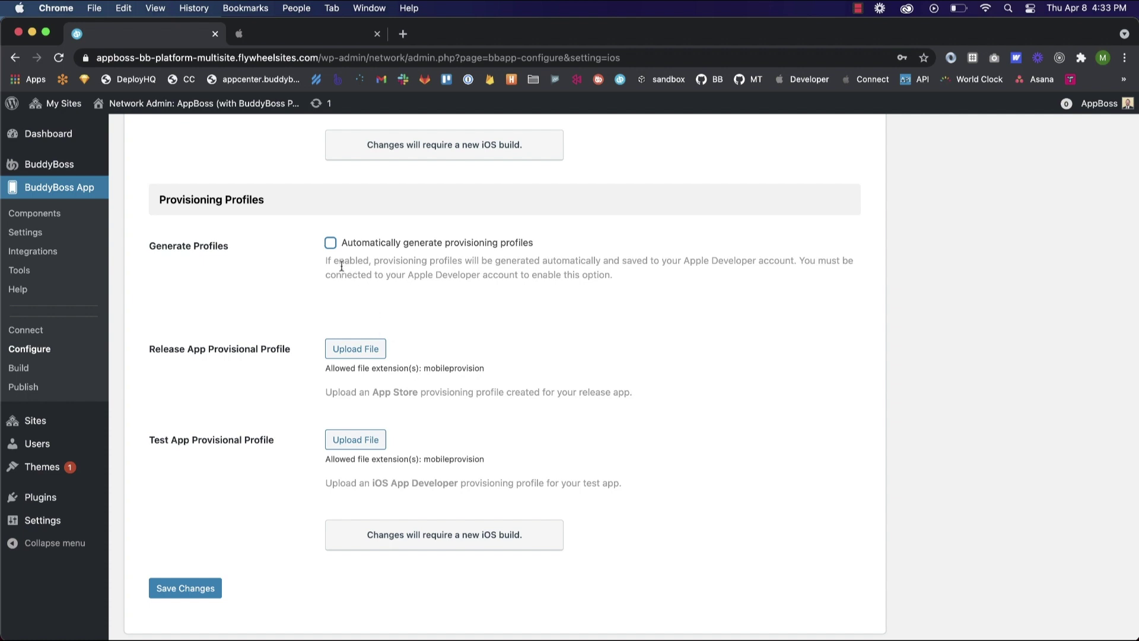
left_click(330, 243)
left_click(188, 591)
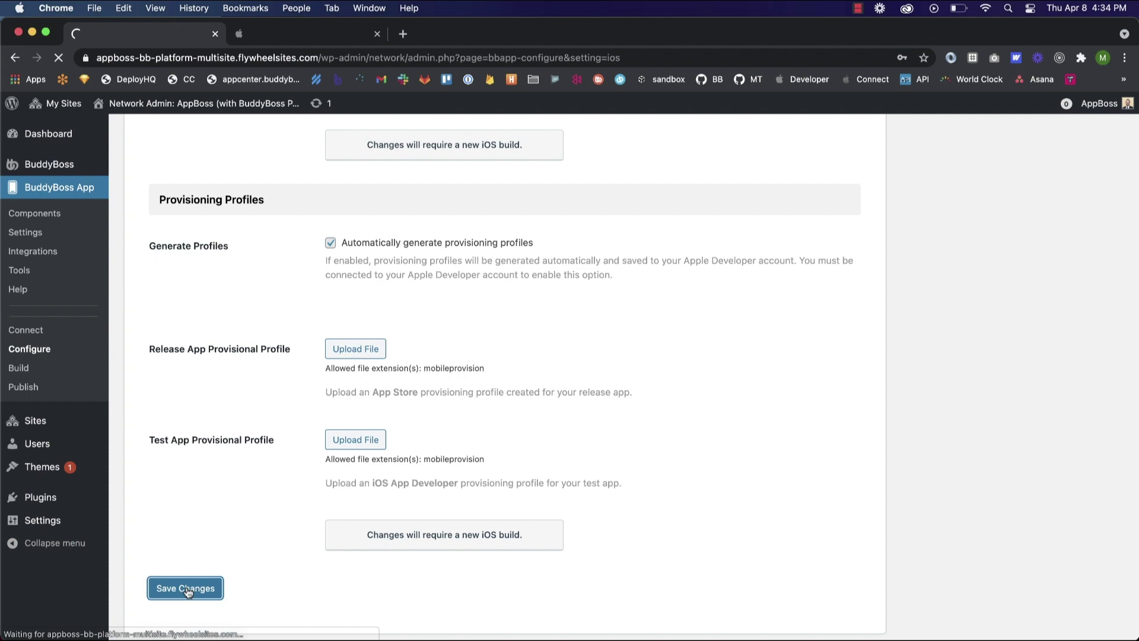
scroll(188, 592, "down", 5)
scroll(187, 591, "down", 15)
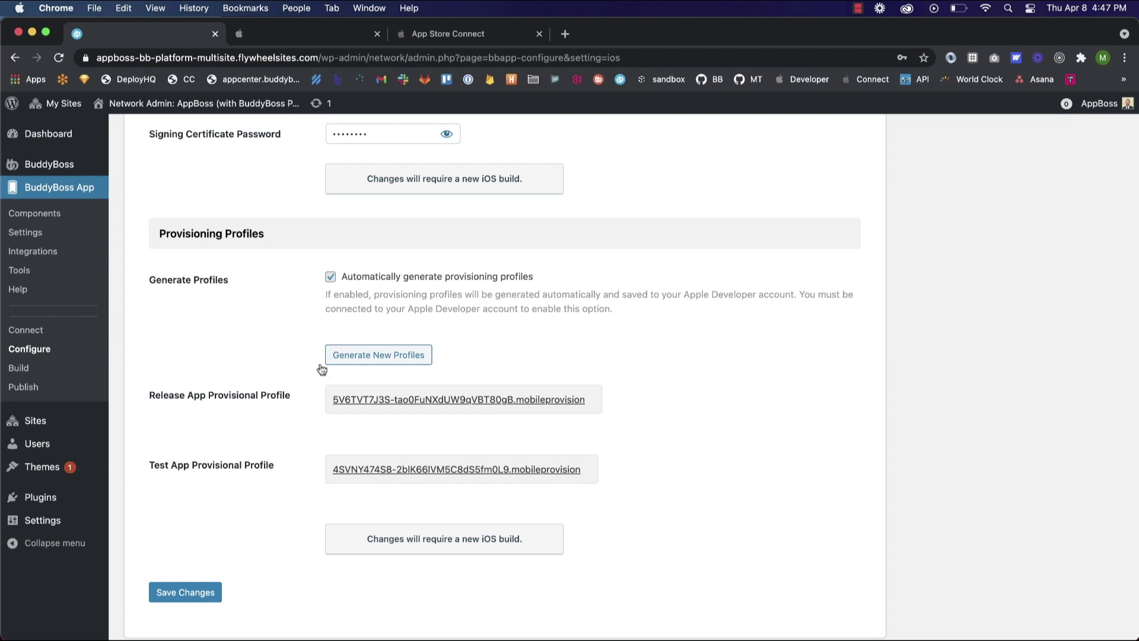
- In App Store Connect, choose New App from the add menu on the Apps page
left_click(444, 34)
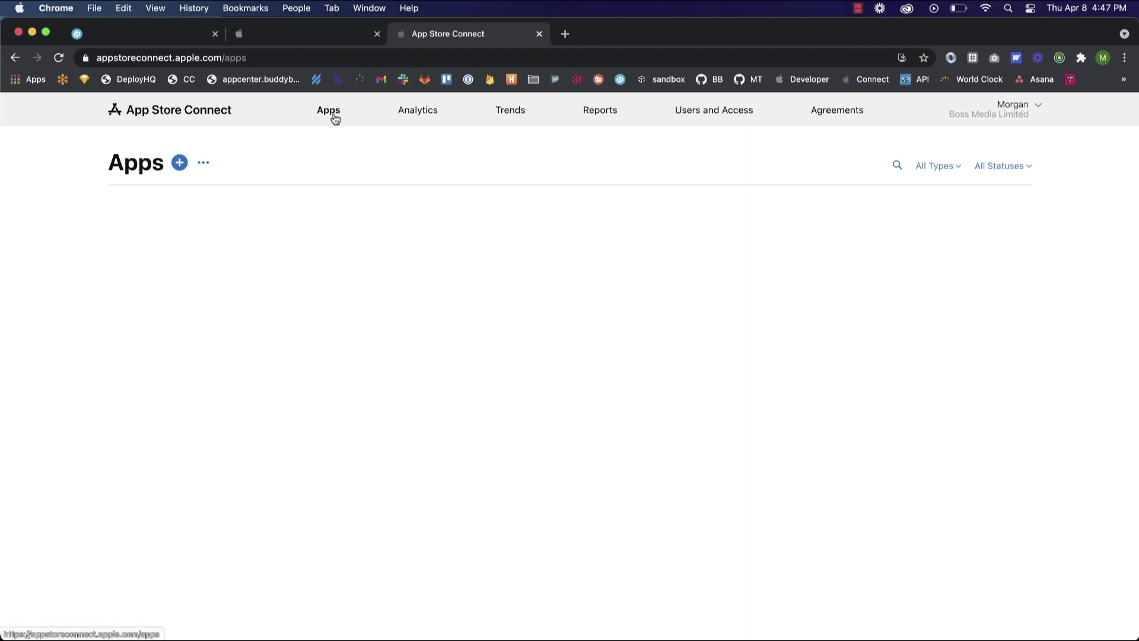
left_click(181, 164)
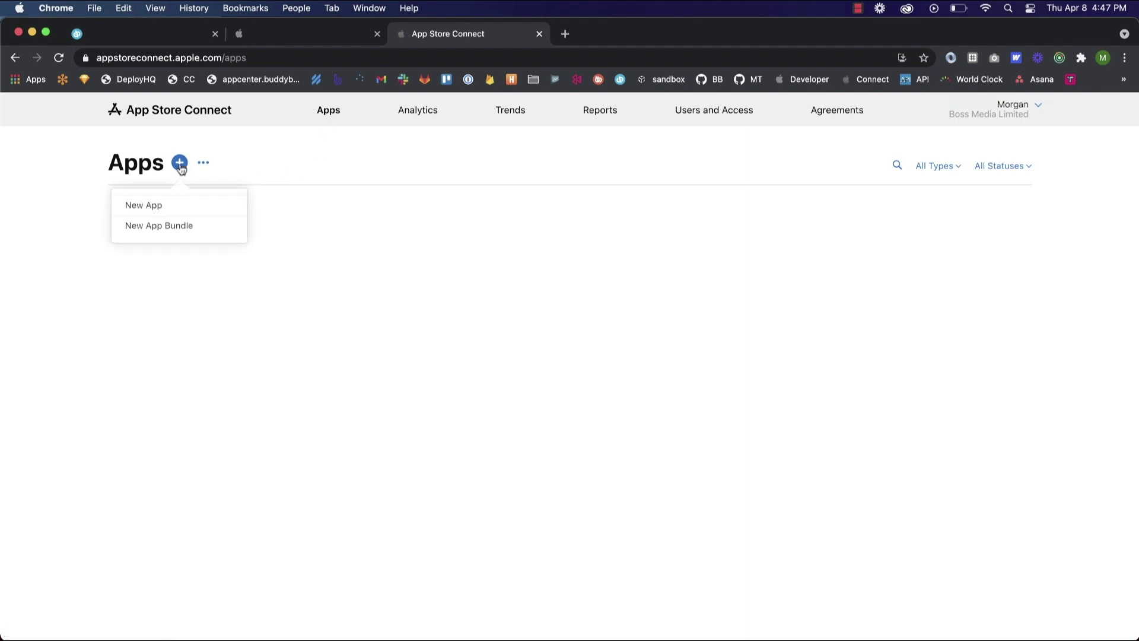
left_click(173, 206)
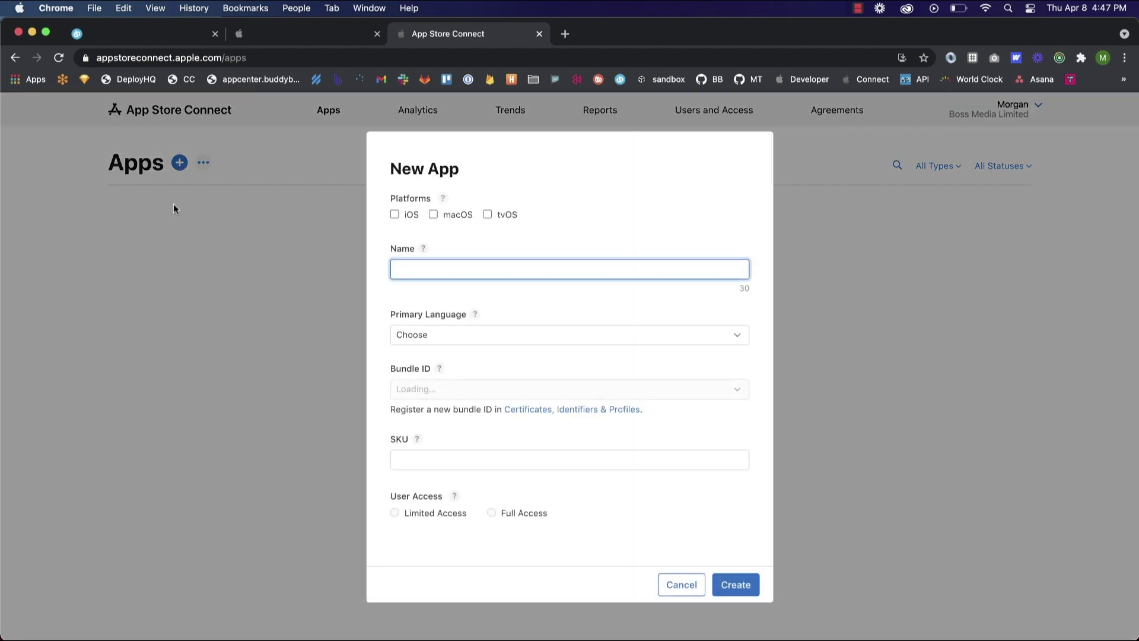
- Make the new app an iOS app named 'Oranges App' with English (U.S.) as primary language
left_click(395, 215)
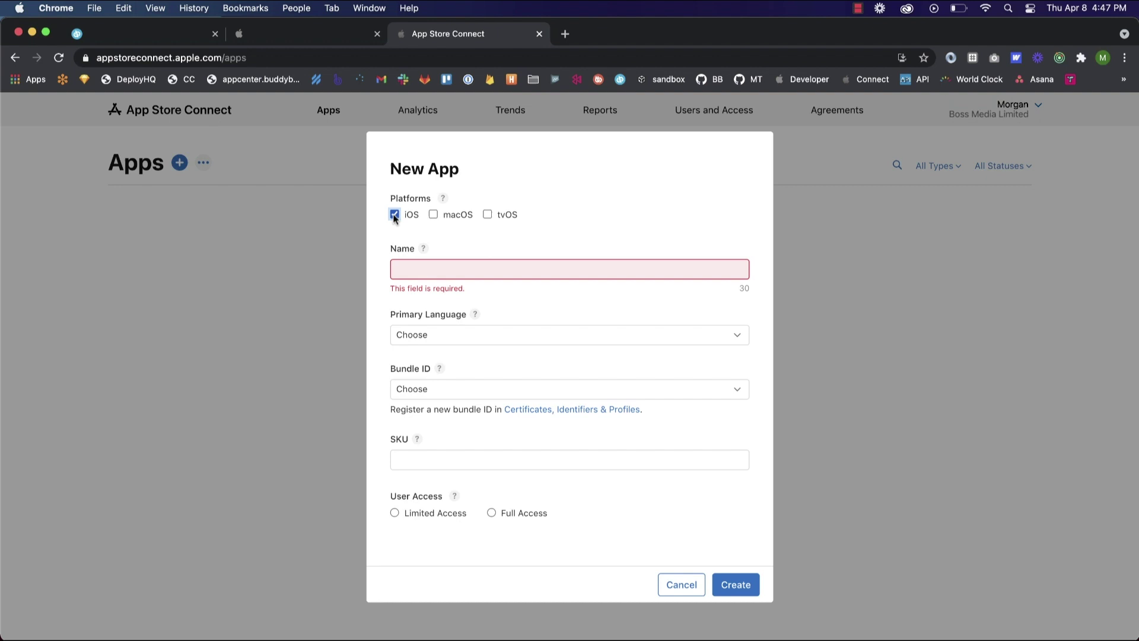
left_click(432, 268)
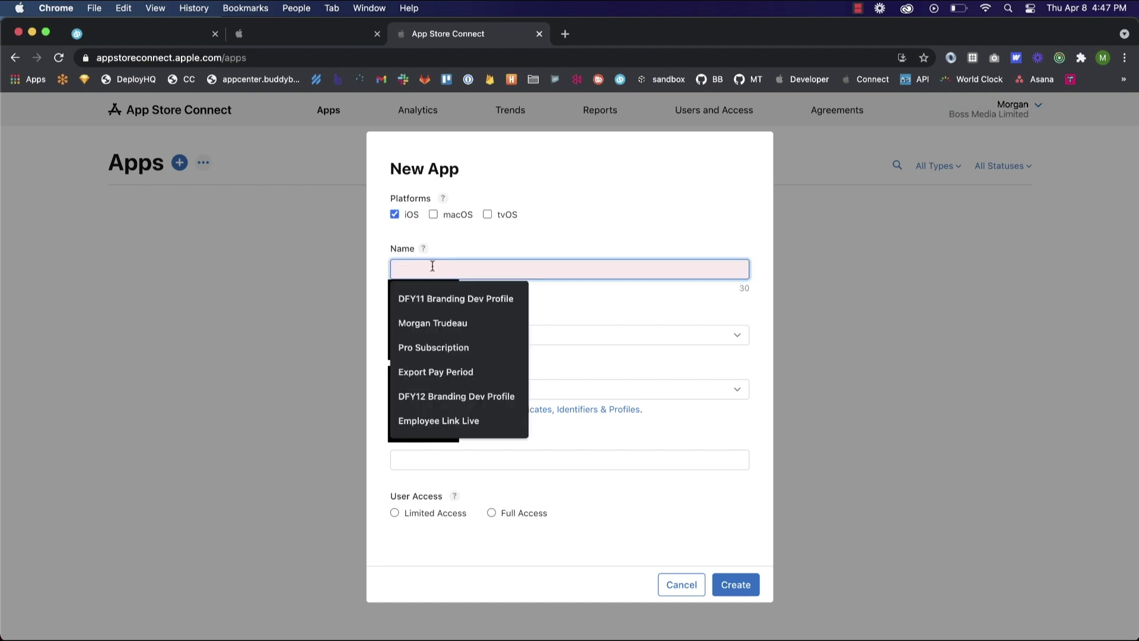
type("Or")
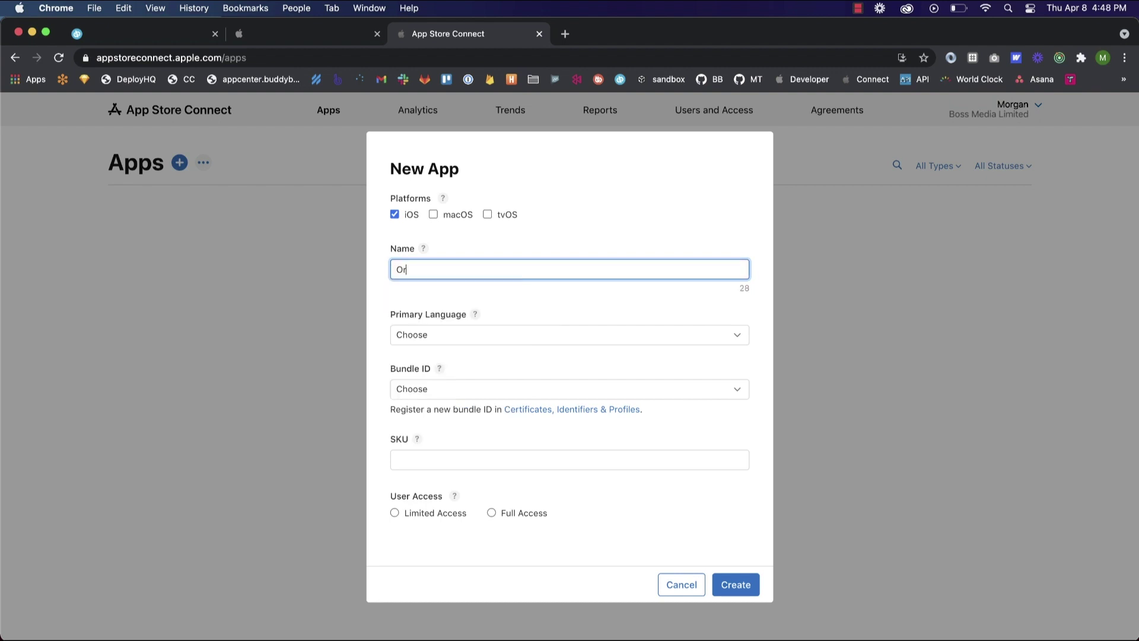
type("anges App")
left_click(435, 334)
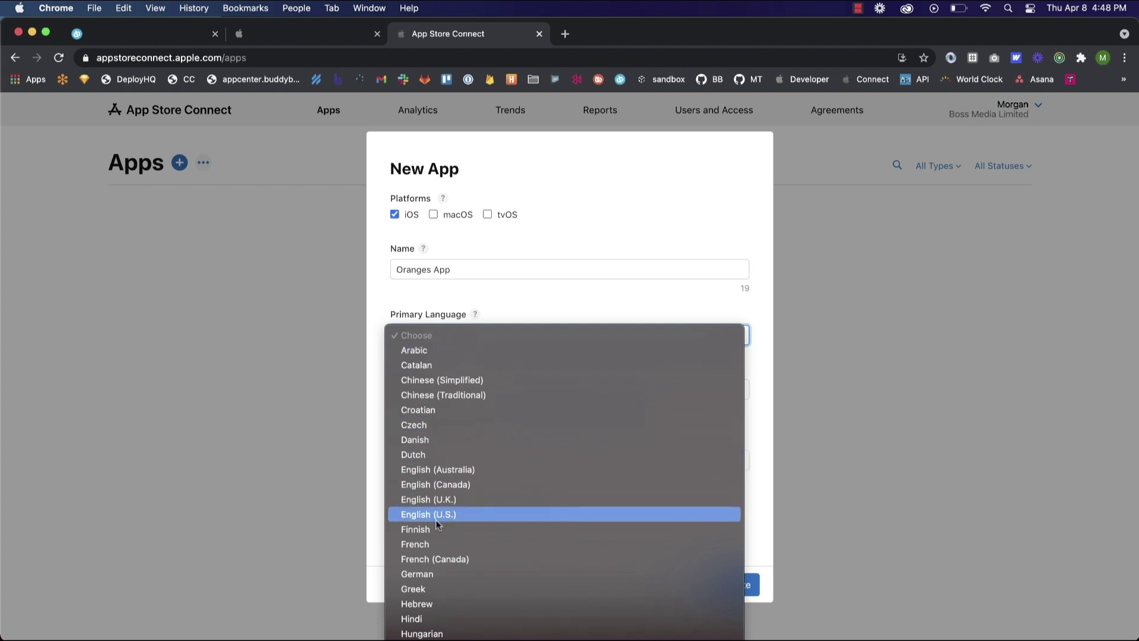
left_click(445, 514)
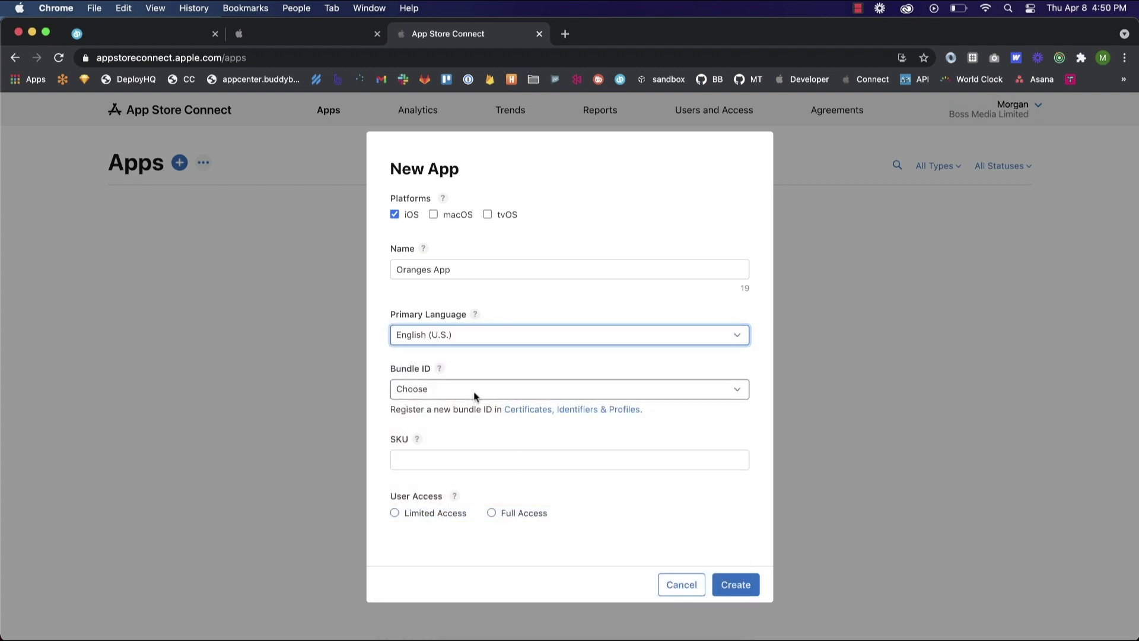
- Choose bundle ID com.fruits.oranges, SKU com.fruits.oranges, Full Access, and create the app
left_click(475, 394)
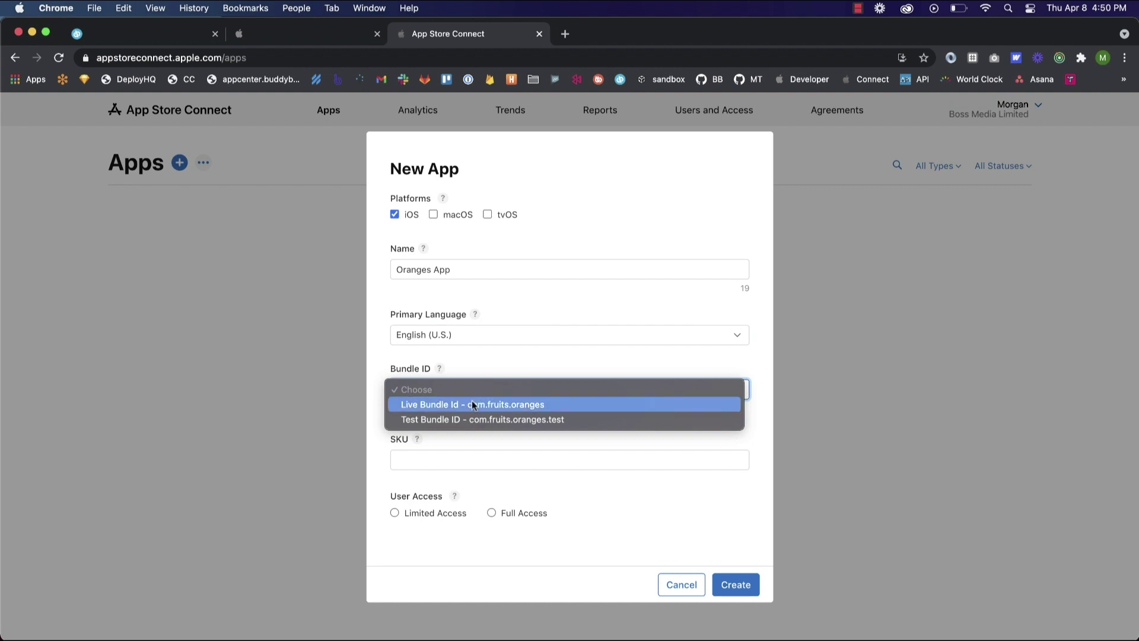
left_click(471, 400)
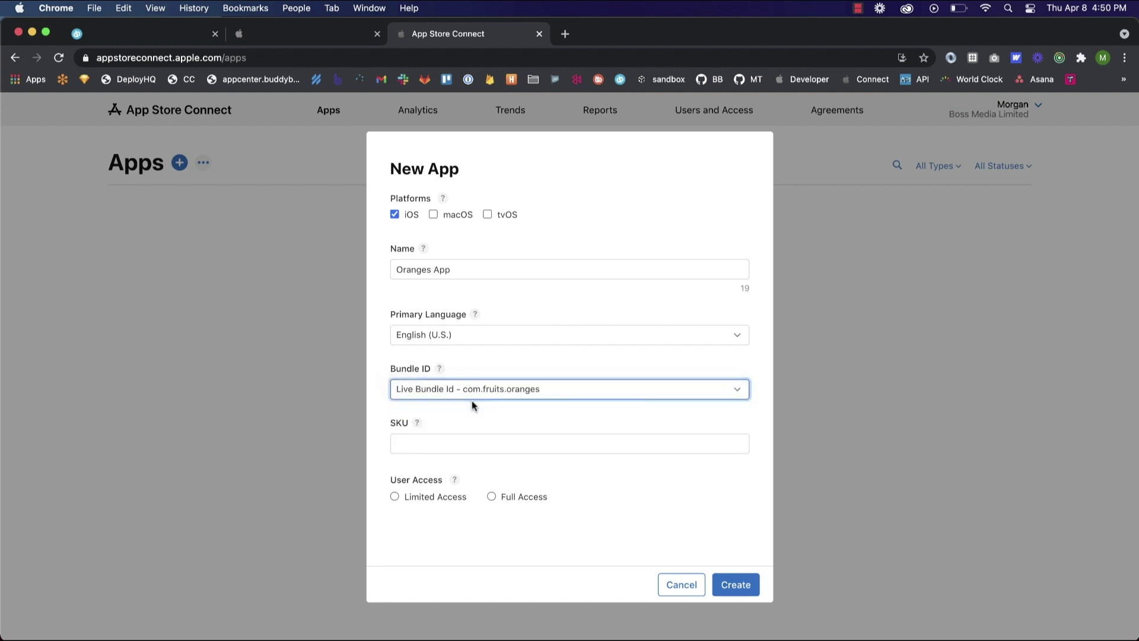
left_click(461, 442)
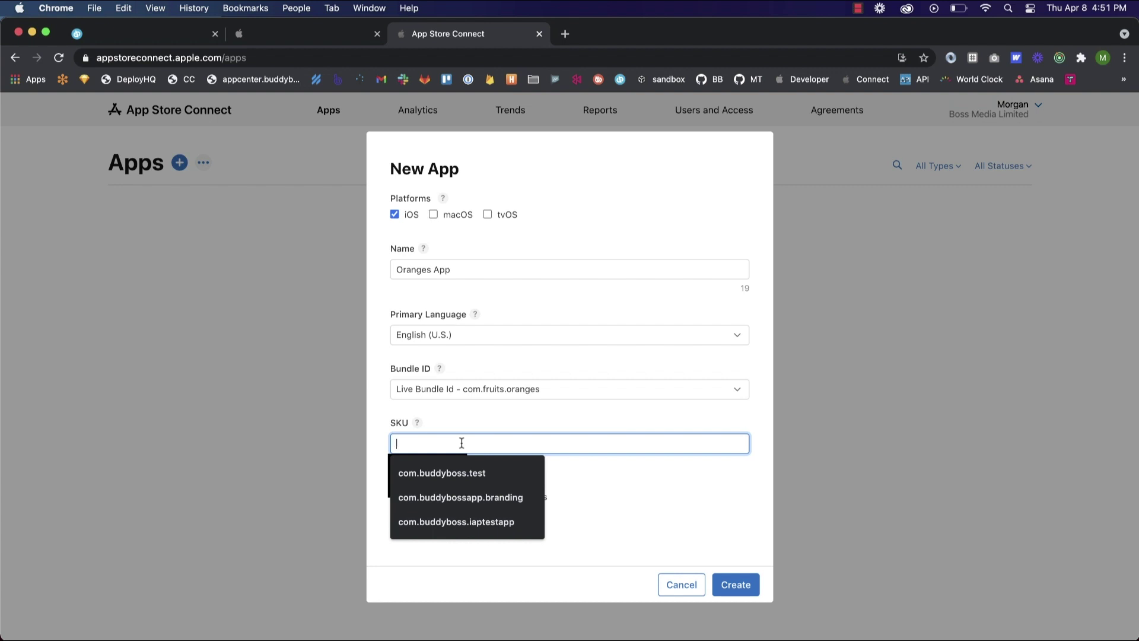
type("com.")
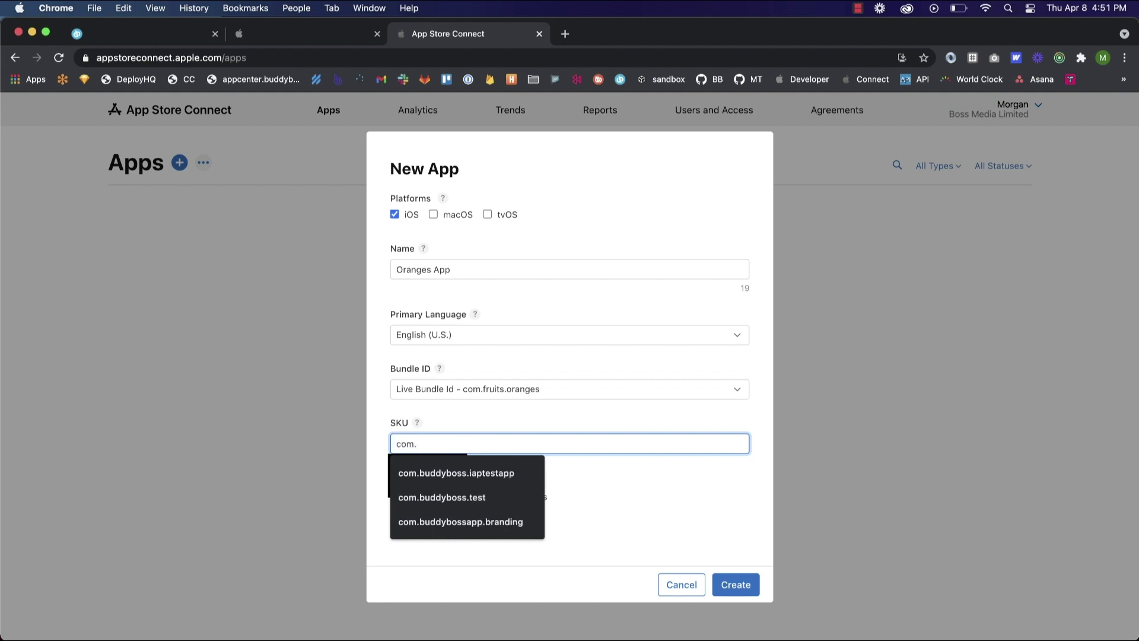
type("fruits.")
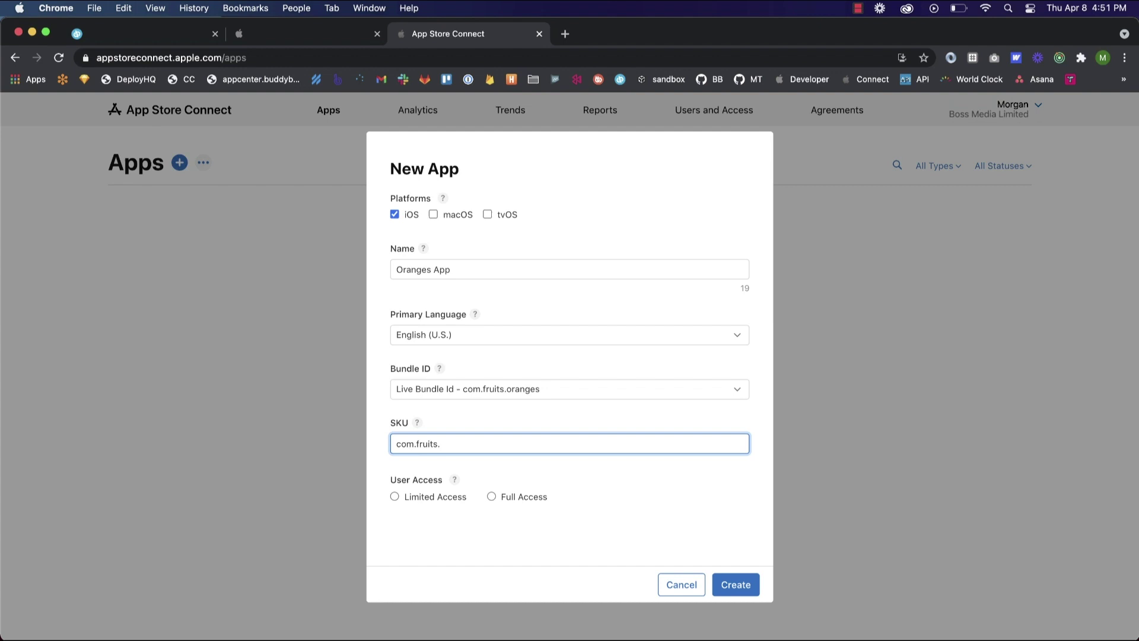
type("oranges")
left_click(418, 502)
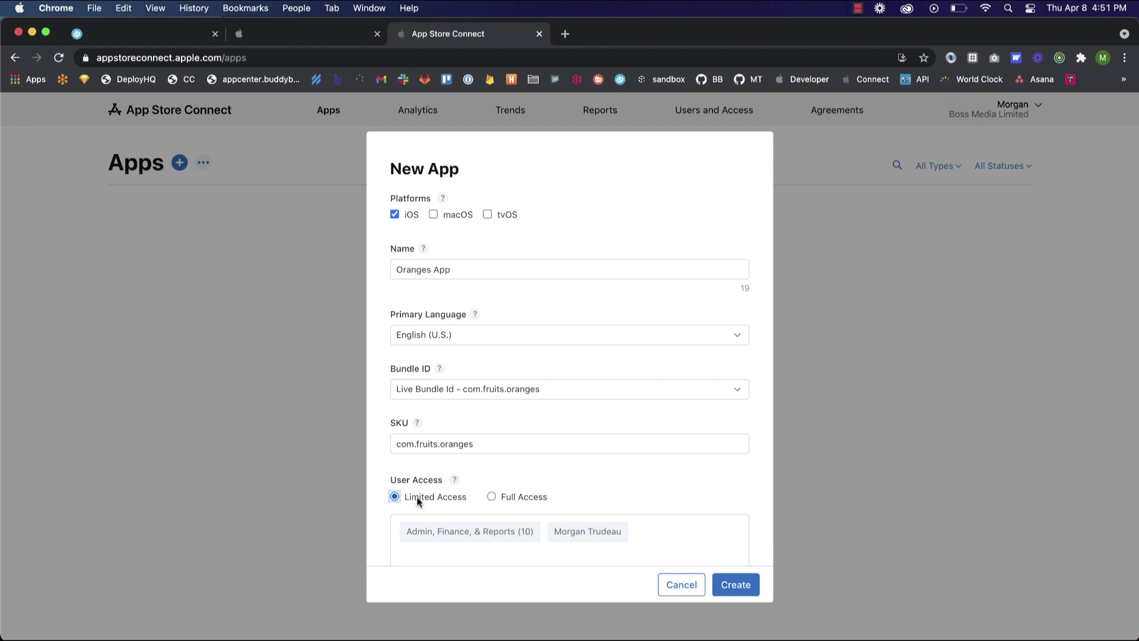
left_click(493, 497)
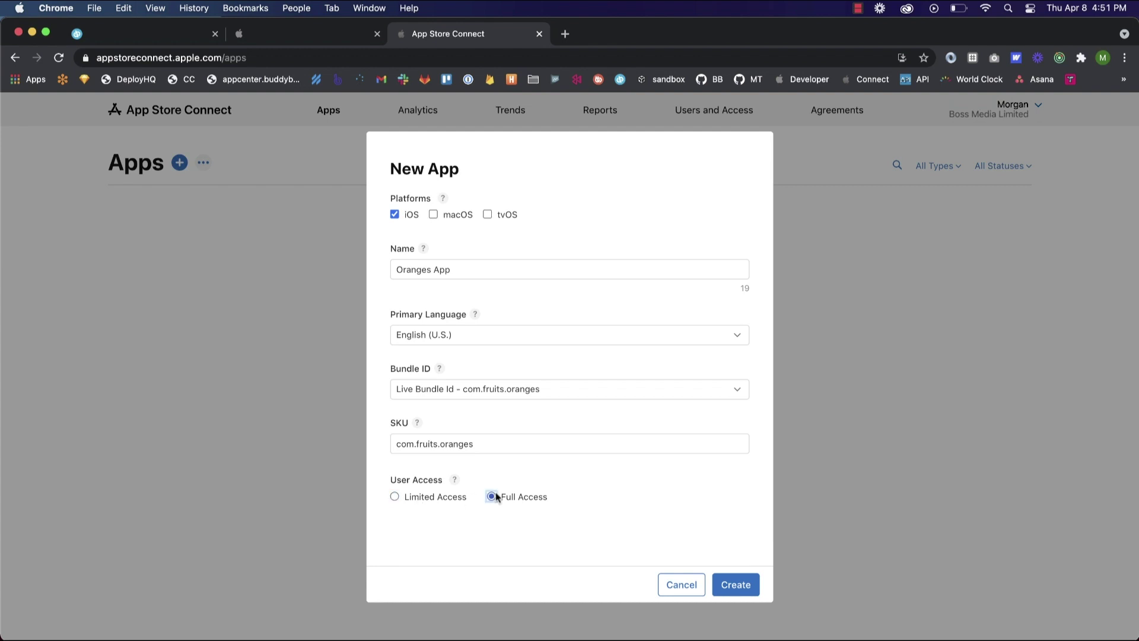
left_click(735, 585)
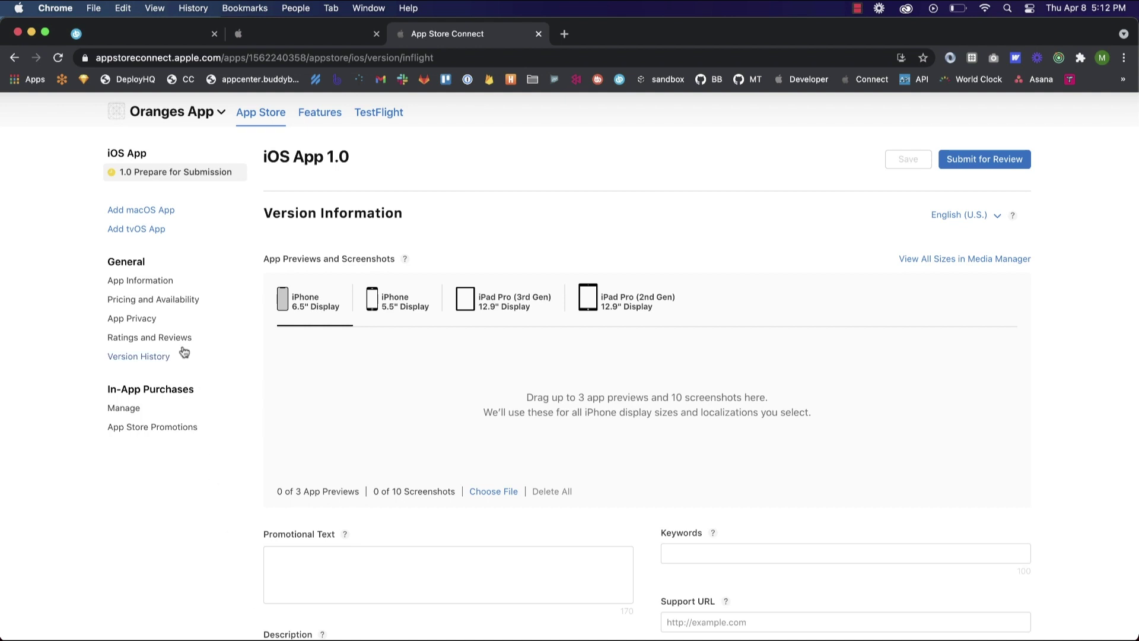
left_click(159, 285)
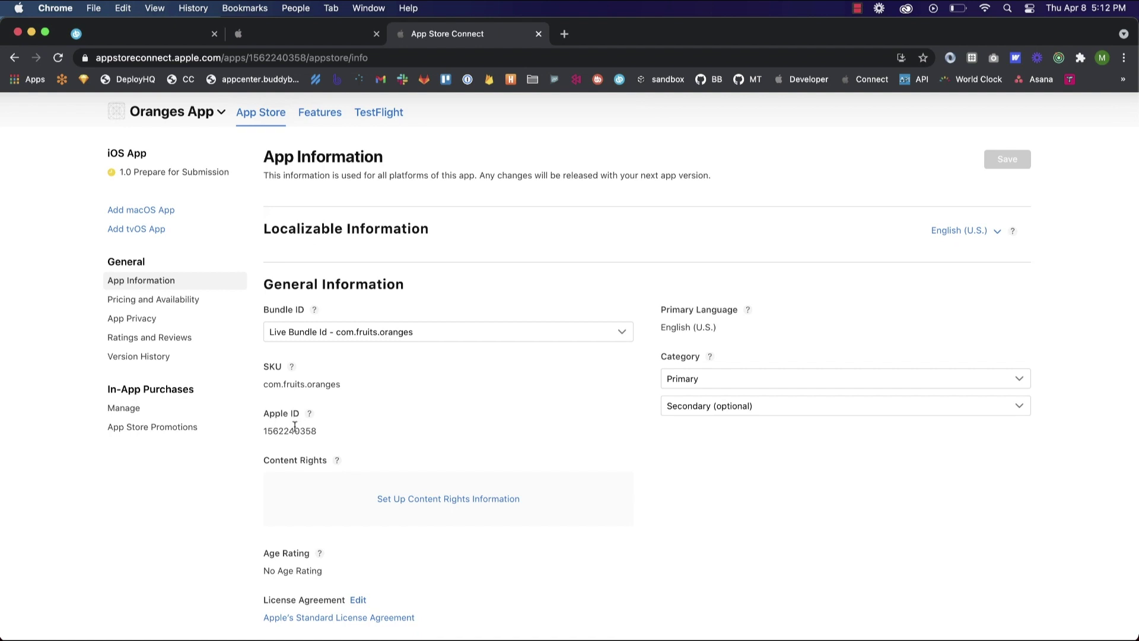
double_click(294, 428)
key("super+c")
left_click(136, 40)
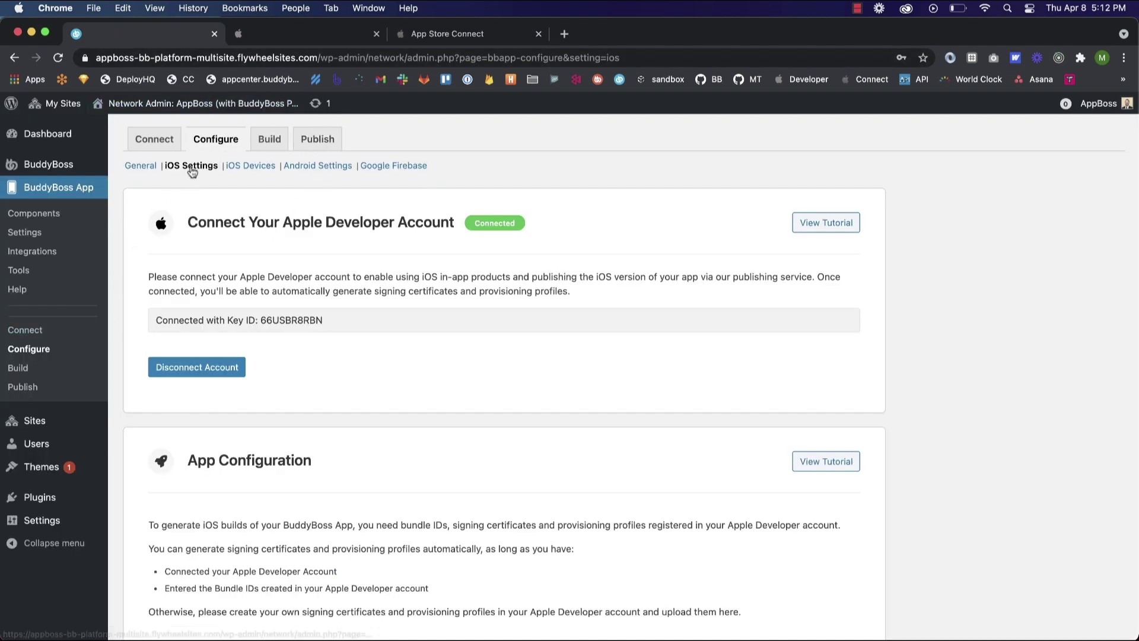
scroll(226, 232, "down", 20)
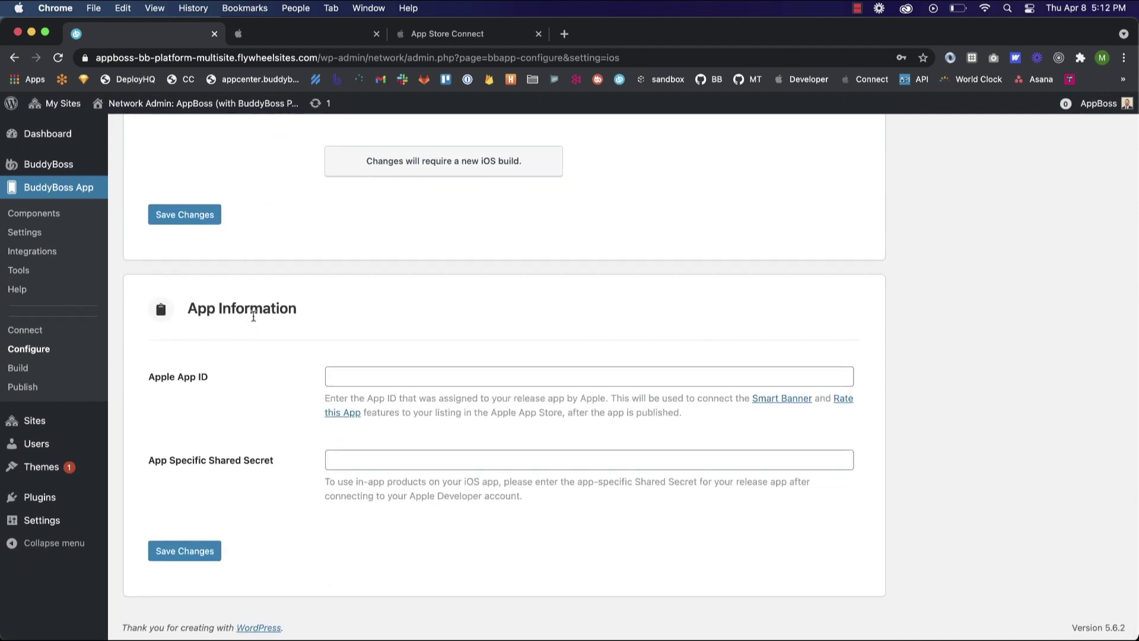
left_click(346, 371)
key("super+v")
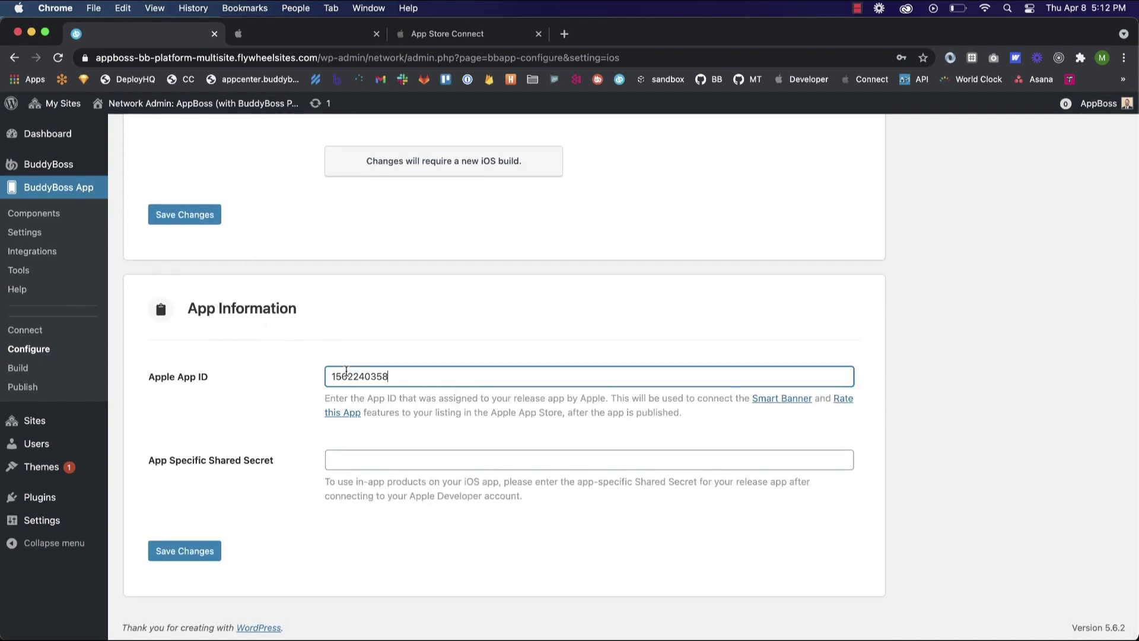
left_click(187, 550)
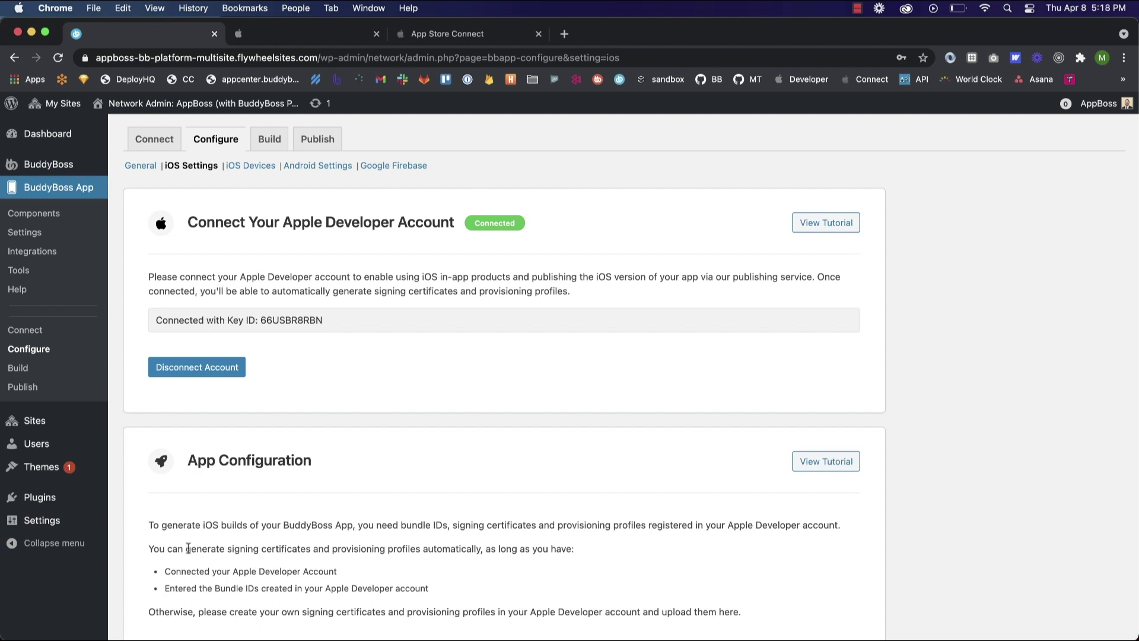
- Generate a new app-specific shared secret for Oranges App under In-App Purchases and copy it
left_click(485, 37)
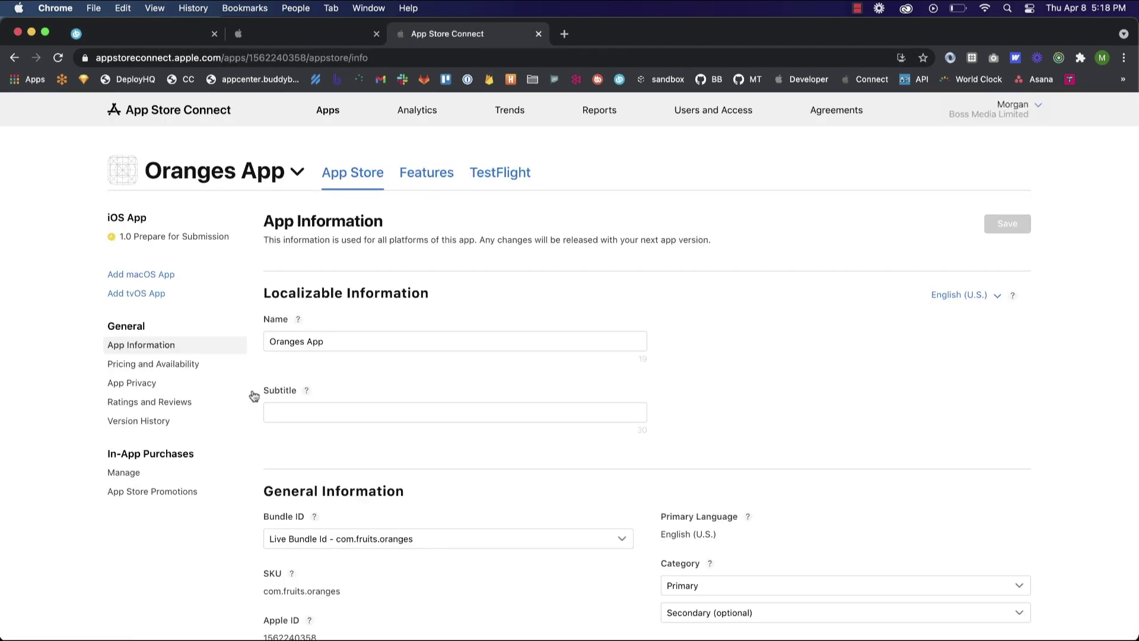
left_click(132, 476)
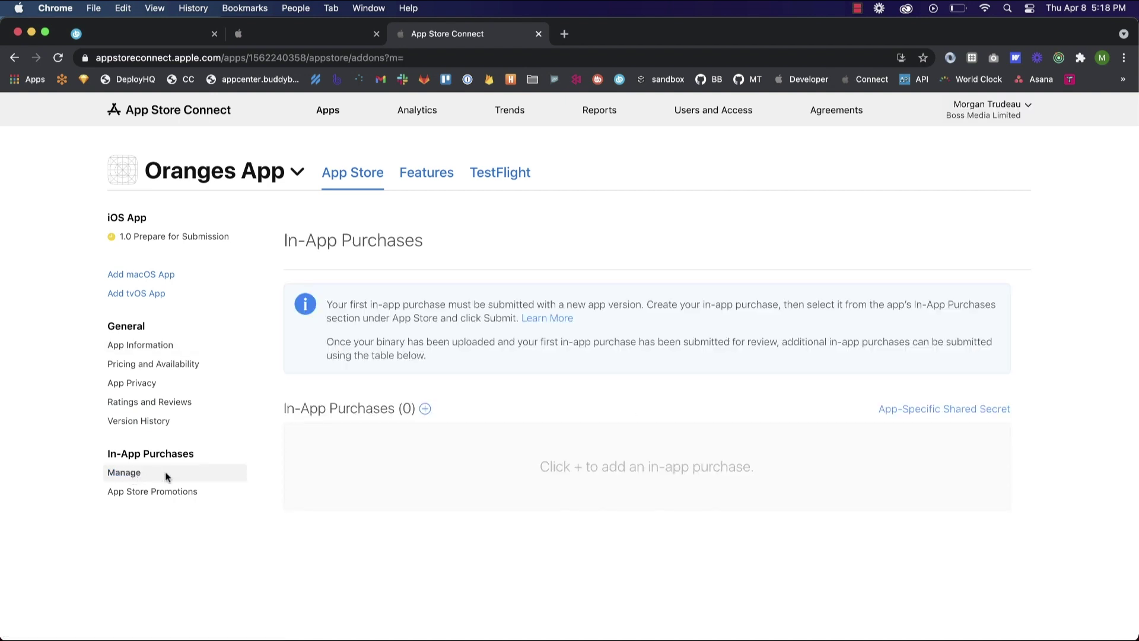
left_click(915, 414)
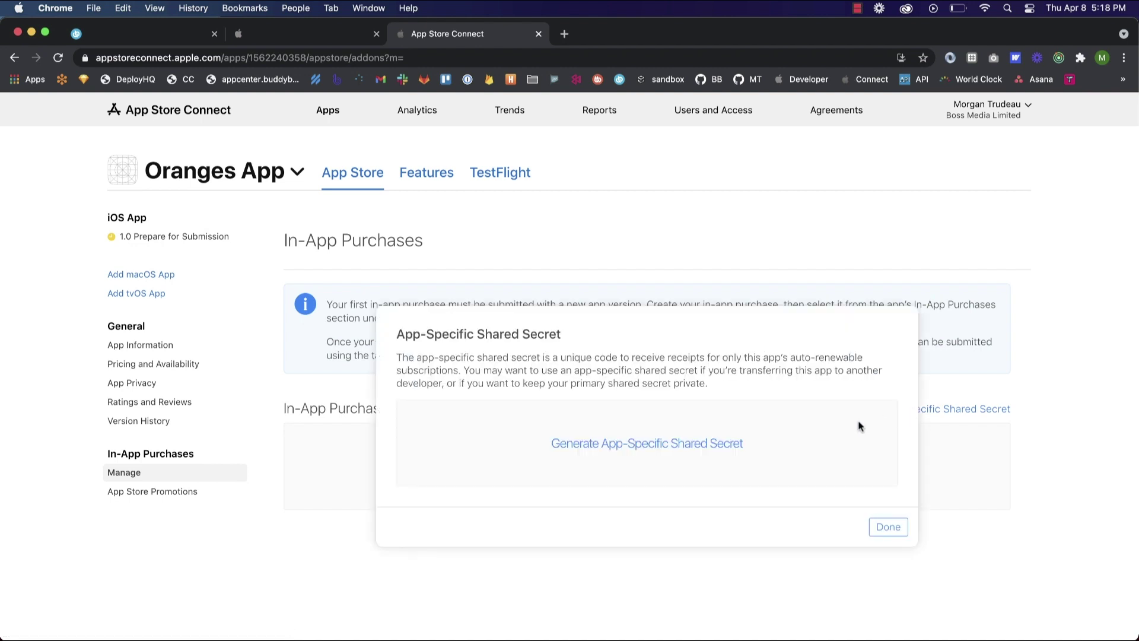
left_click(674, 444)
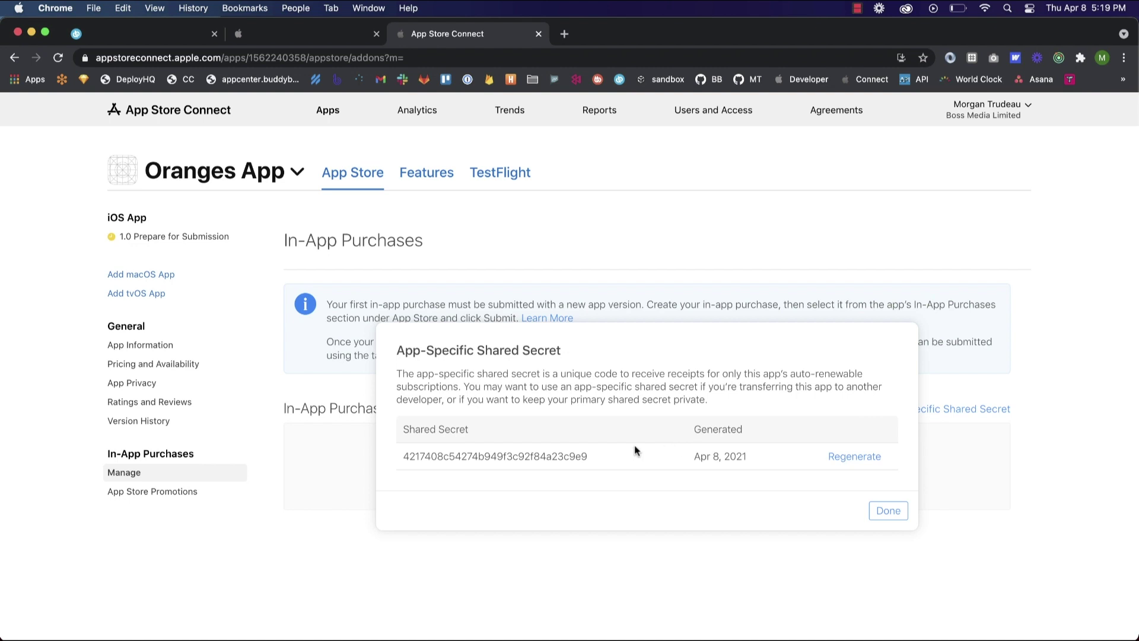
double_click(578, 456)
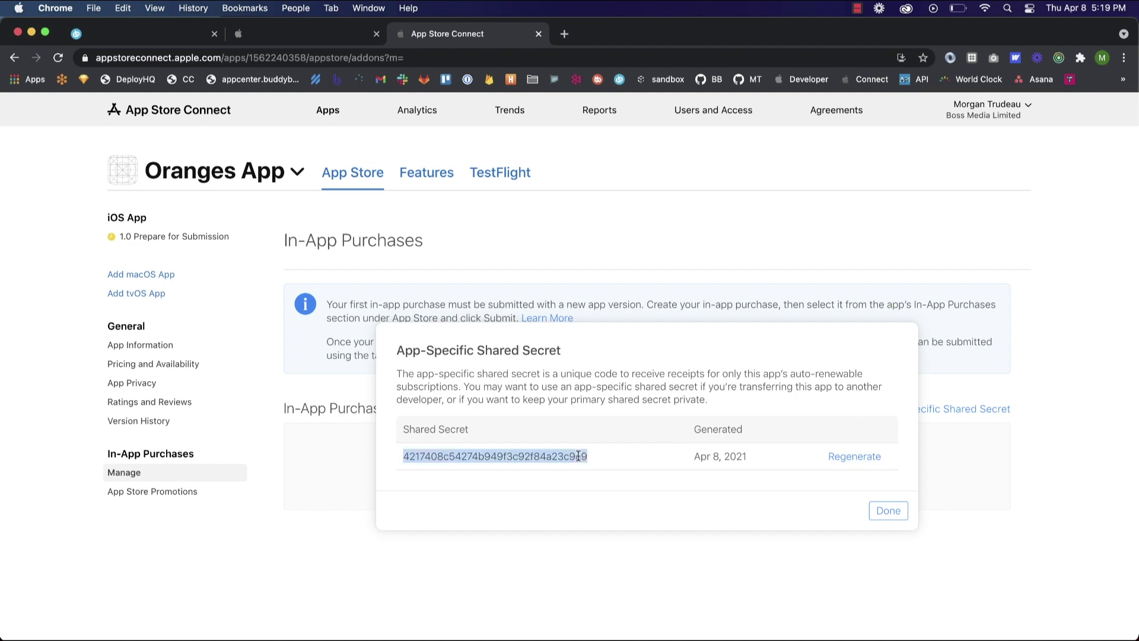
key("super+c")
- Paste the copied secret into the App Specific Shared Secret field under App Information and save
left_click(136, 37)
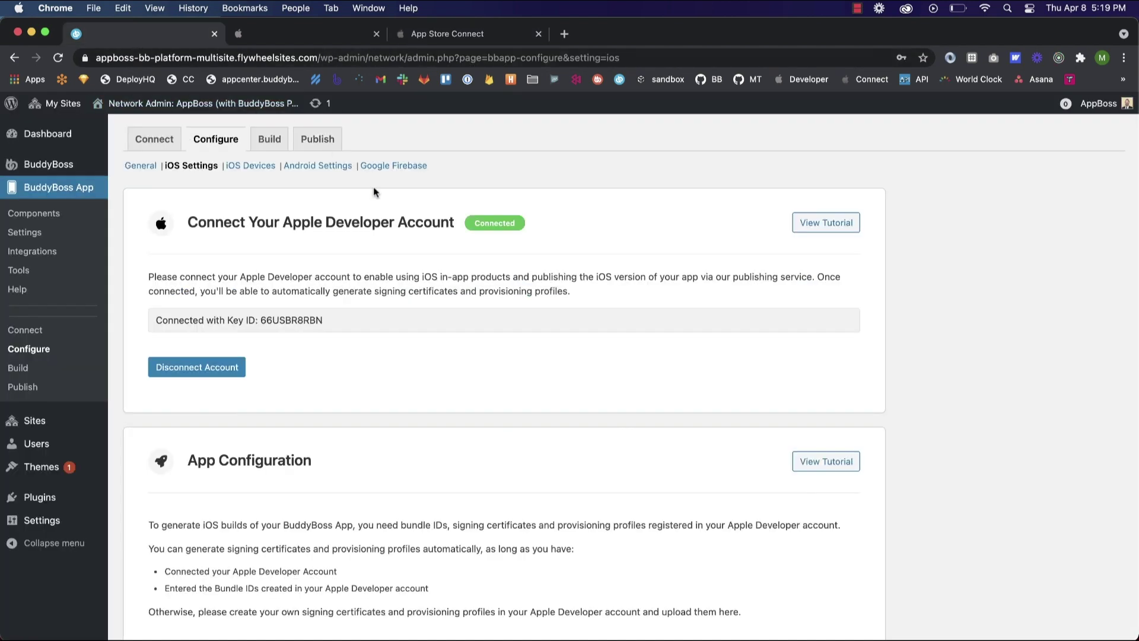
scroll(387, 214, "down", 15)
scroll(388, 215, "down", 4)
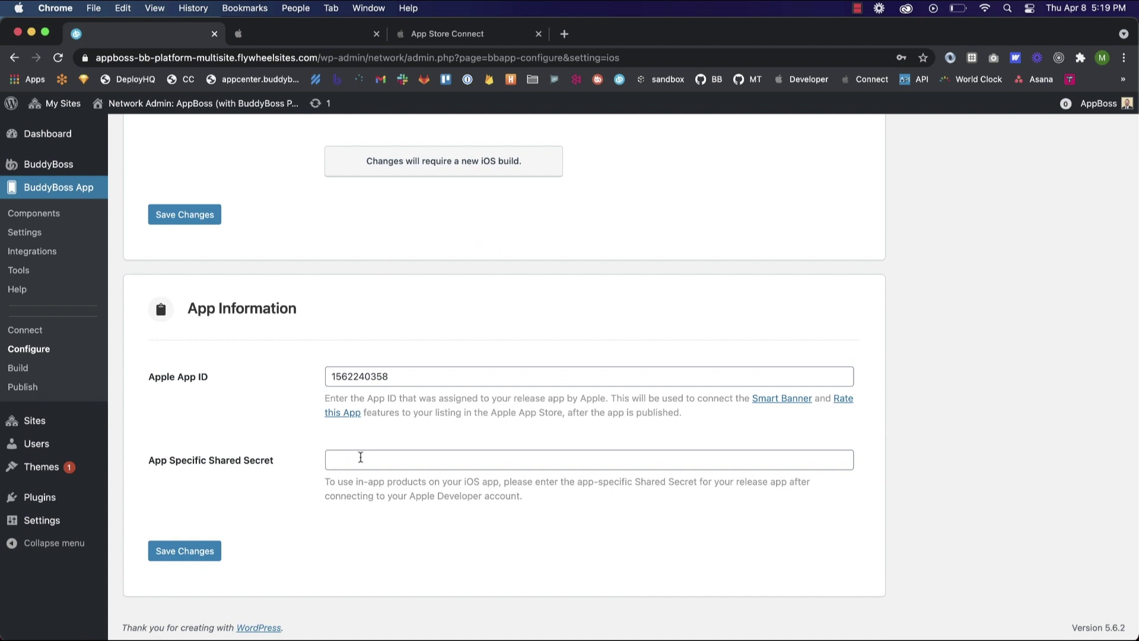
left_click(361, 458)
key("super+v")
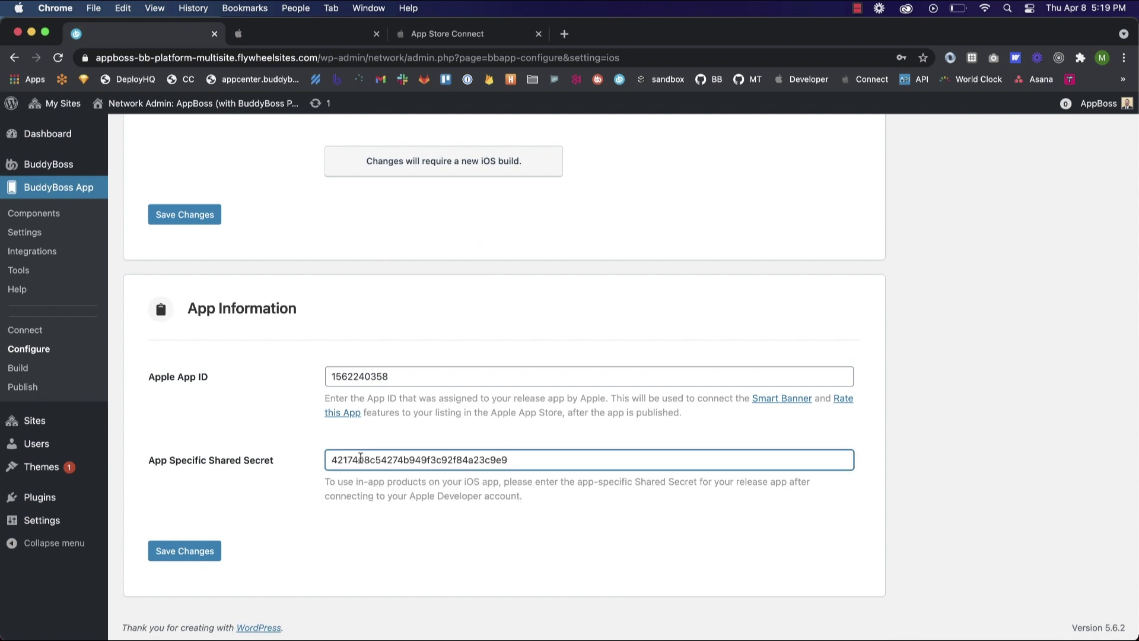
left_click(206, 559)
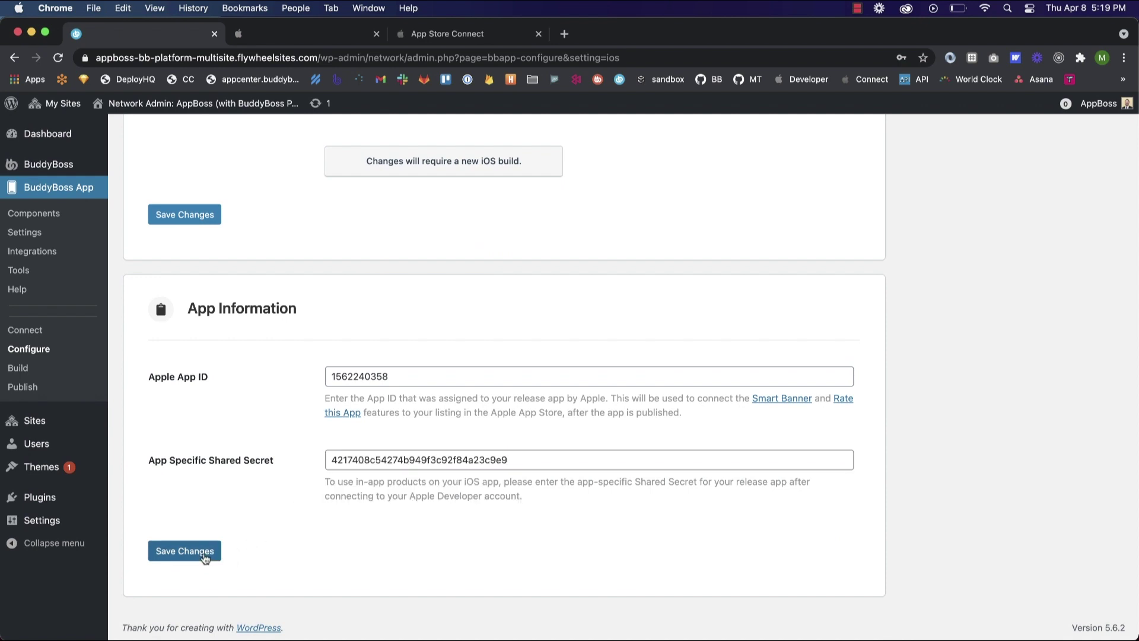